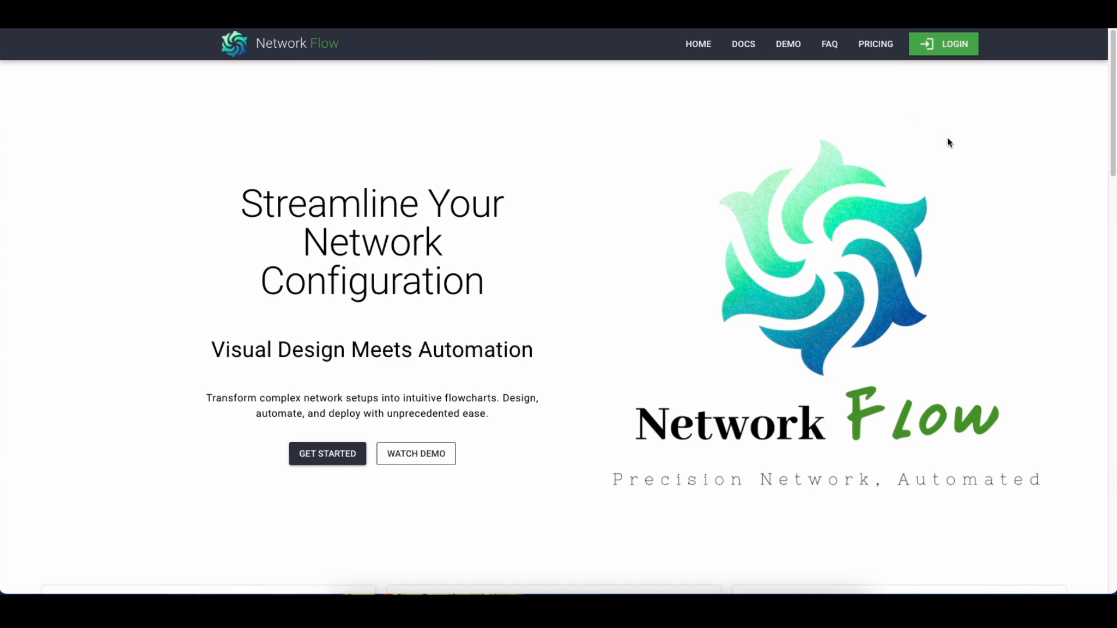
Log in to the portal and open the Backhual_ISIS flow template for editing
{"action": "left_click", "coordinate": [942, 46]}
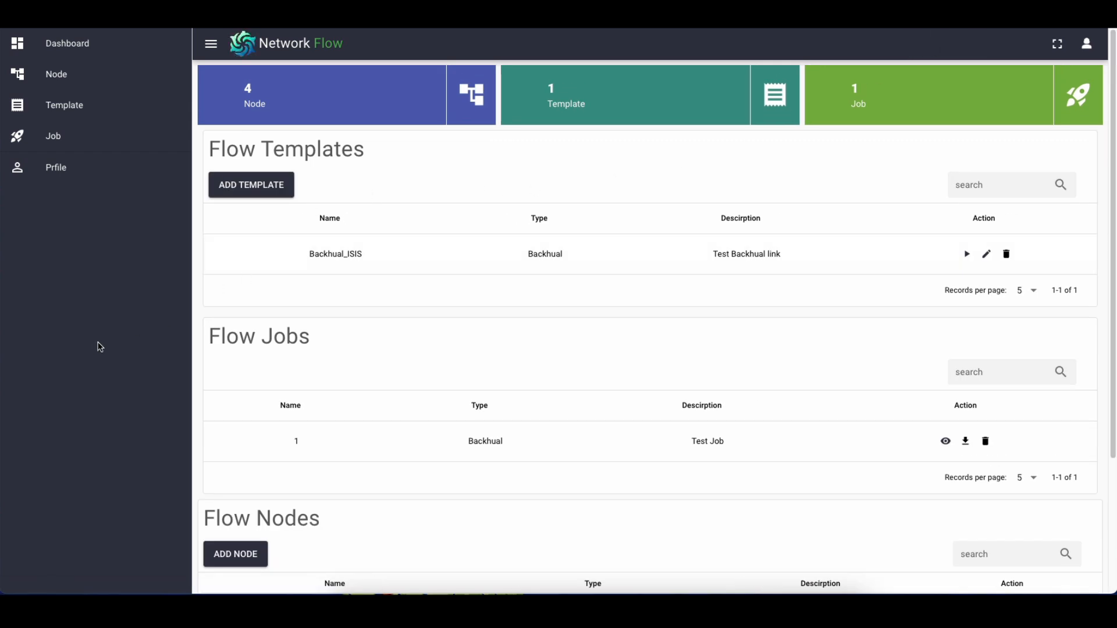
{"action": "left_click", "coordinate": [79, 107]}
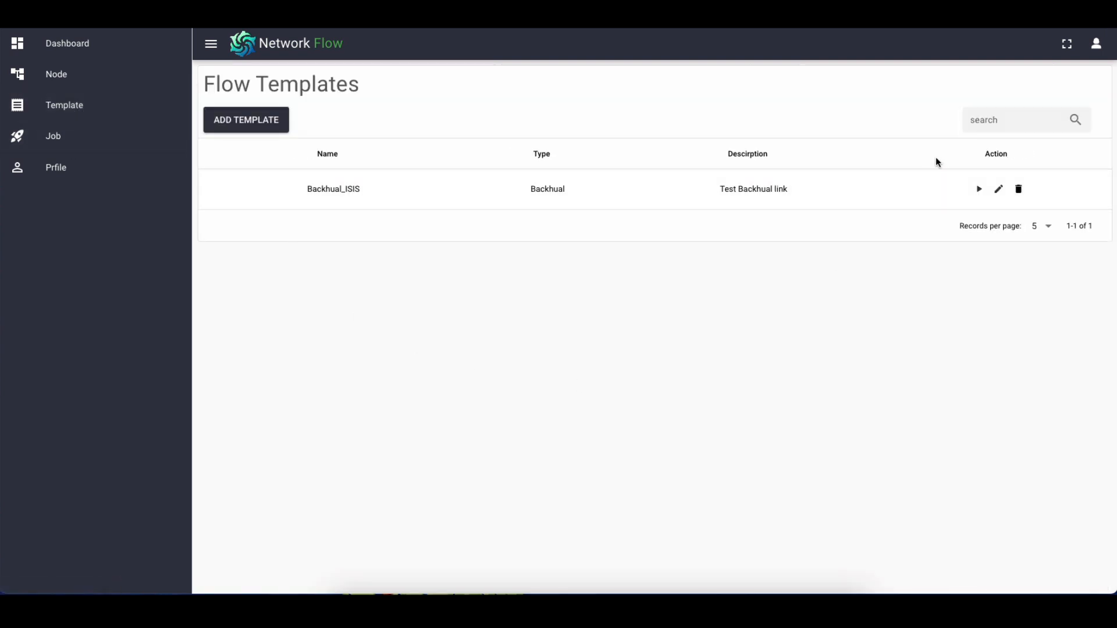
{"action": "left_click", "coordinate": [997, 189]}
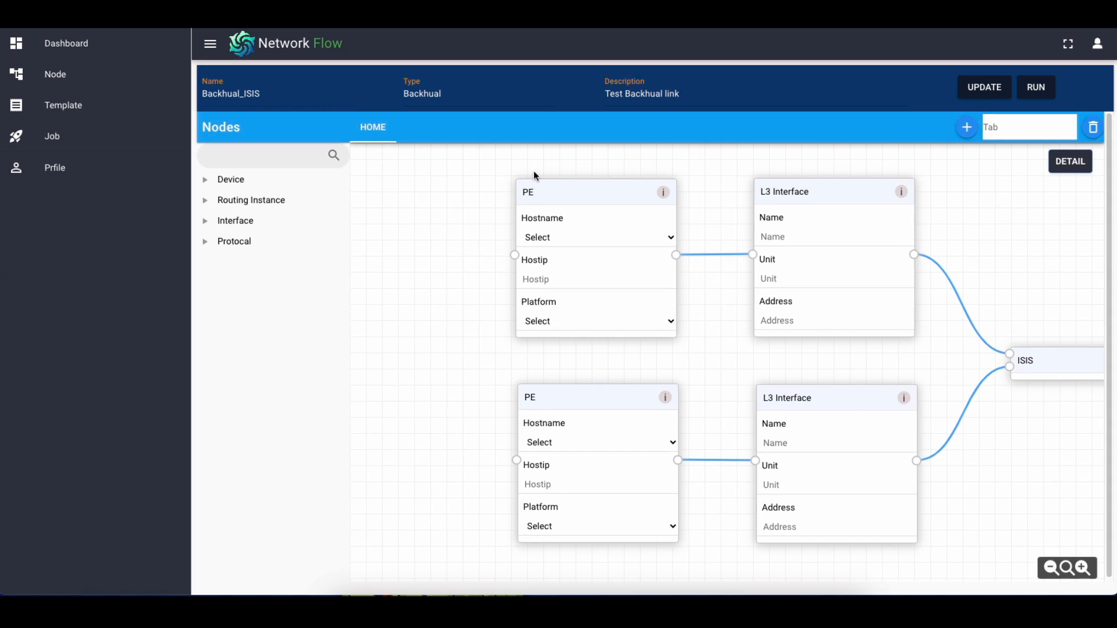
{"action": "left_click_drag", "start_coordinate": [468, 326], "coordinate": [362, 330]}
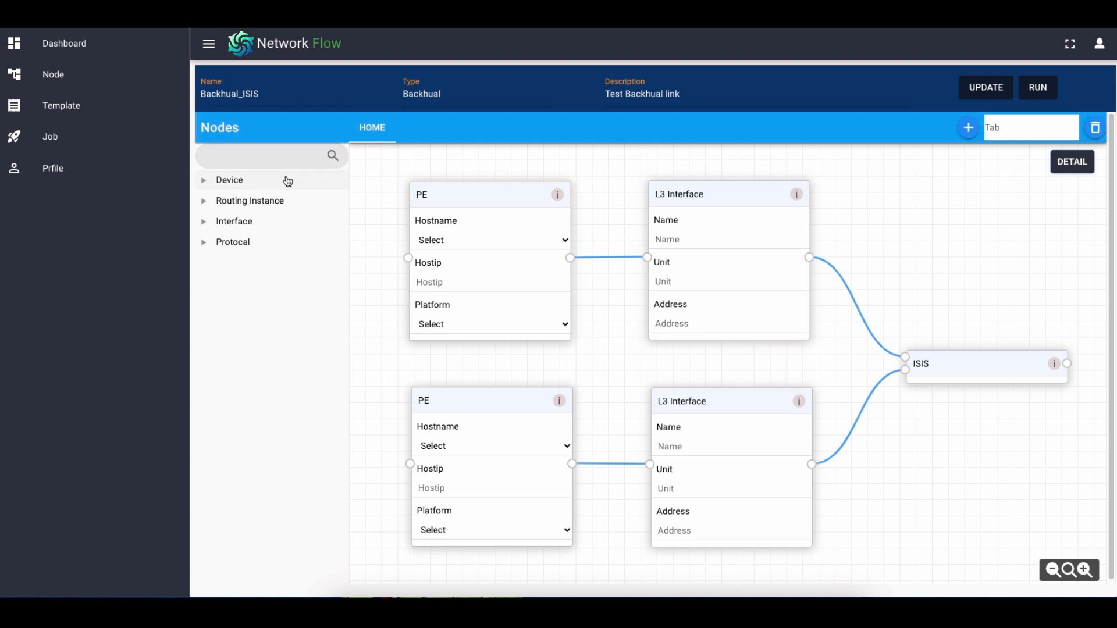
Examine the two PE devices and their connected L3 Interface nodes in the Backhual_ISIS flow
{"action": "left_click", "coordinate": [488, 198]}
{"action": "left_click", "coordinate": [703, 188]}
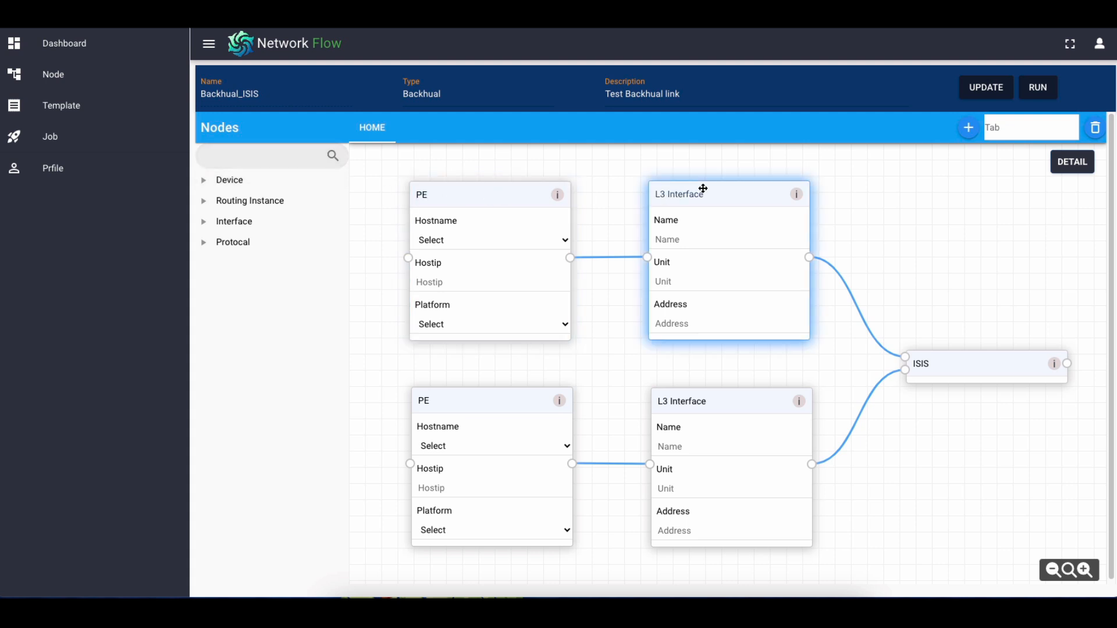
{"action": "left_click", "coordinate": [486, 405]}
{"action": "left_click", "coordinate": [749, 399]}
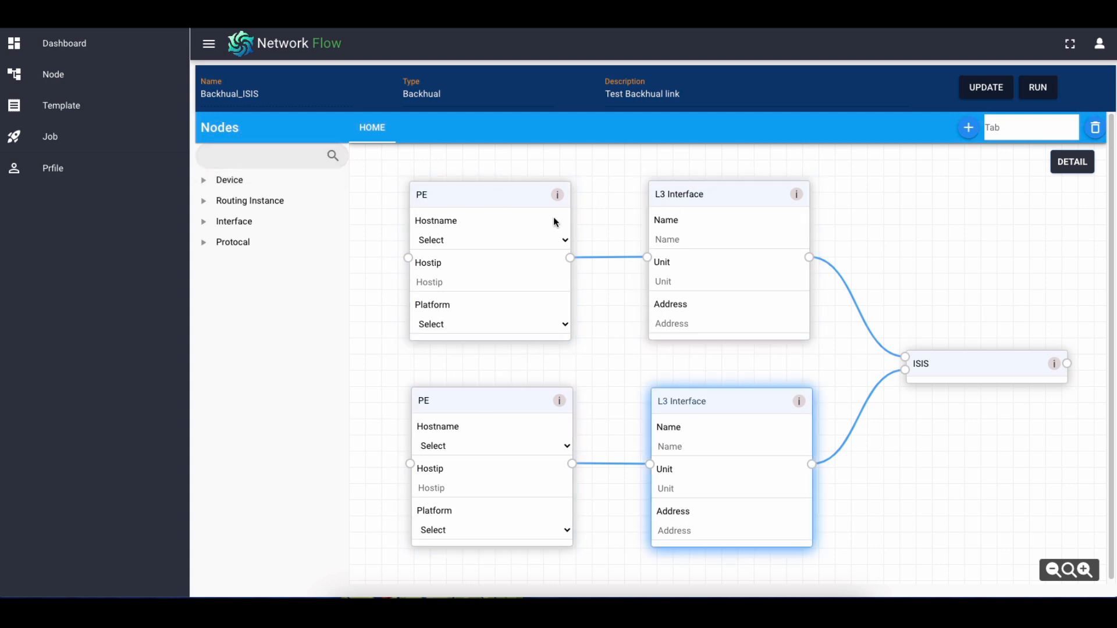
{"action": "left_click", "coordinate": [491, 192]}
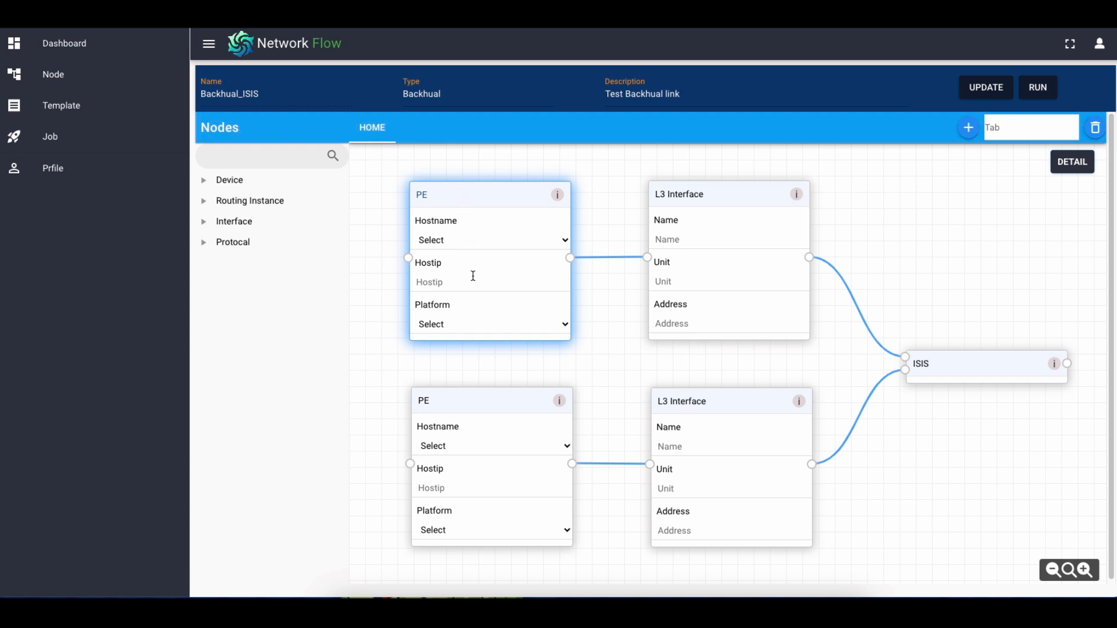
Open the Test Job flow, run it to read the generated interface and ISIS configuration commands, and close the details
{"action": "left_click", "coordinate": [85, 144]}
{"action": "left_click", "coordinate": [959, 192]}
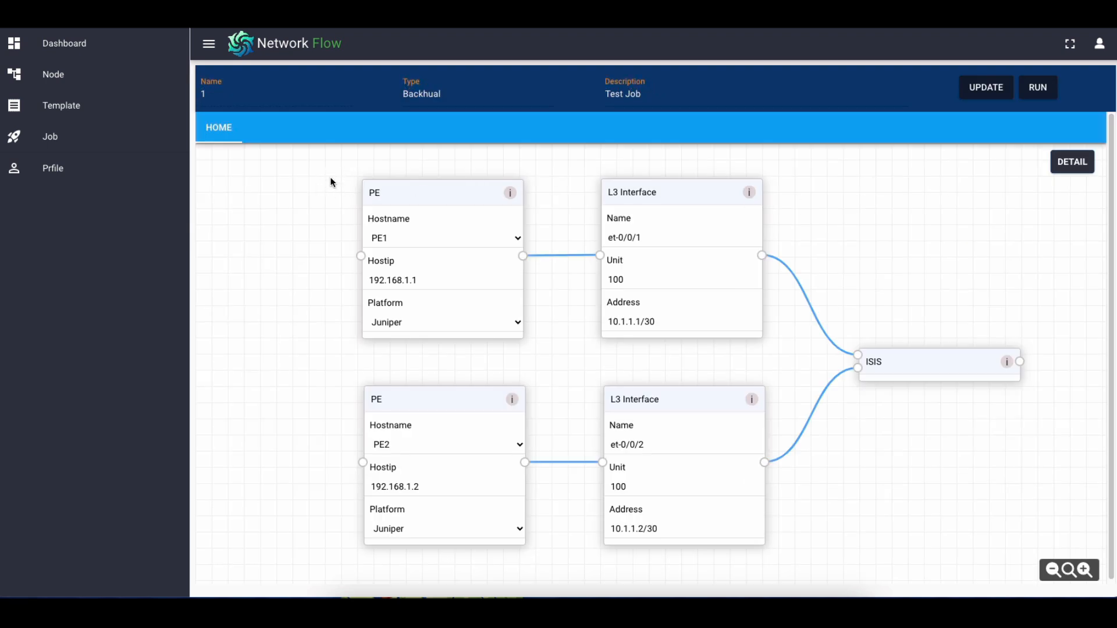
{"action": "left_click", "coordinate": [1040, 91]}
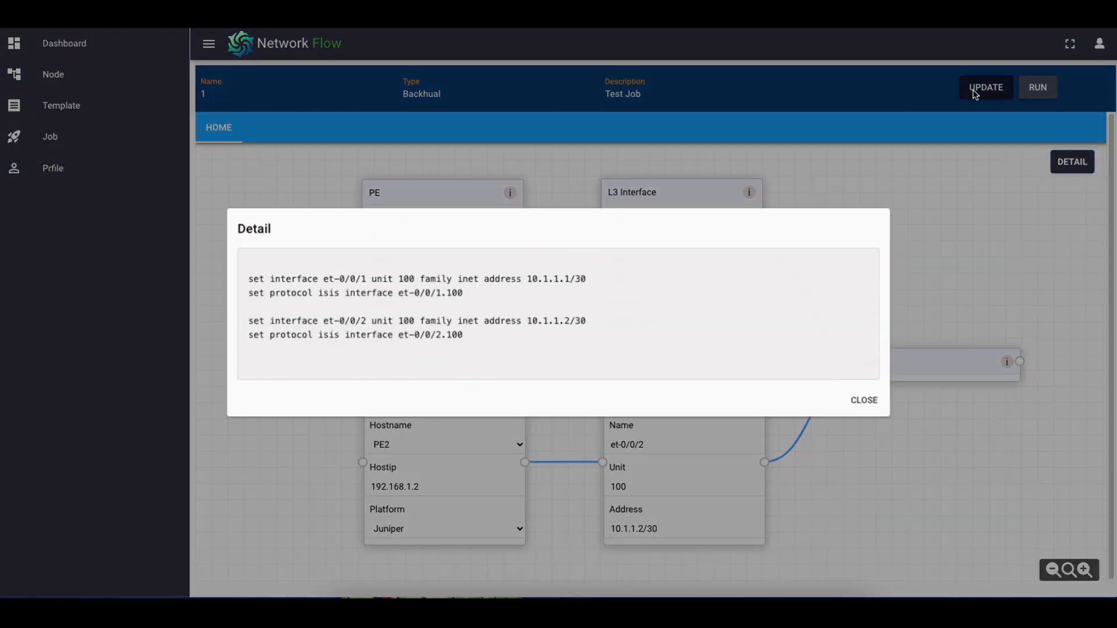
{"action": "left_click_drag", "start_coordinate": [511, 342], "coordinate": [536, 280]}
{"action": "left_click", "coordinate": [511, 300]}
{"action": "left_click", "coordinate": [690, 344]}
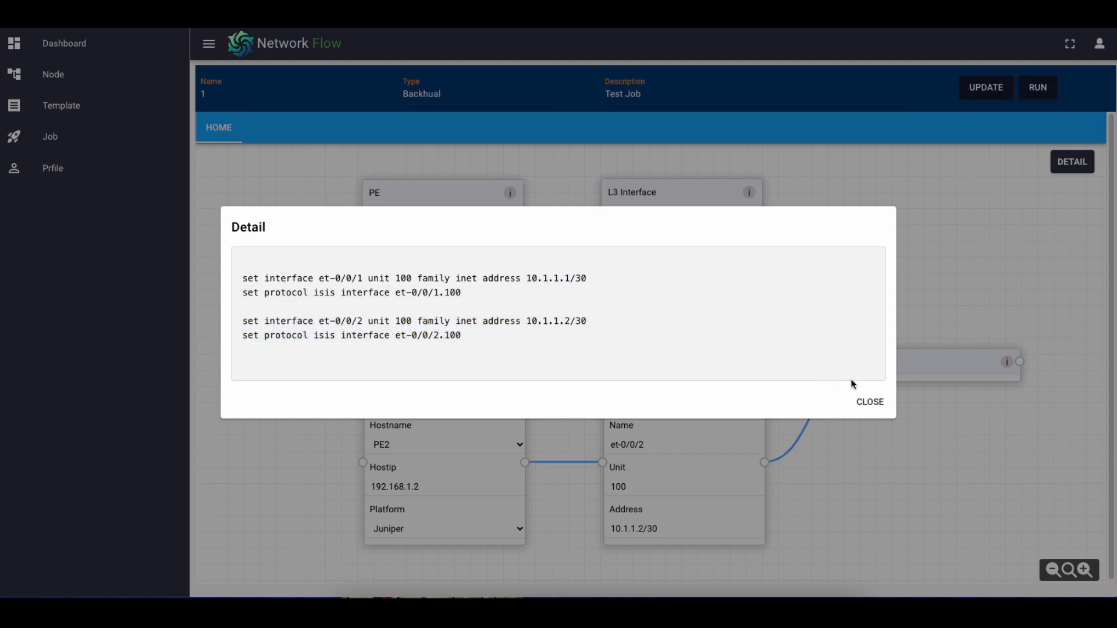
{"action": "left_click", "coordinate": [870, 401]}
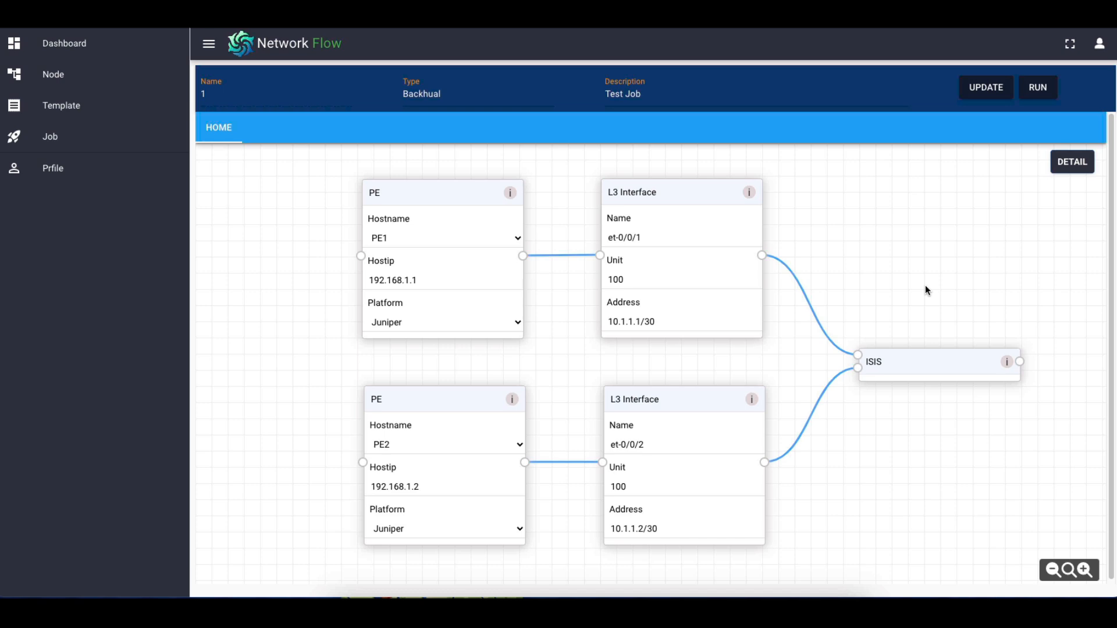
Open the L3 Interface node for editing and add a new component to its layout with the Layout Wizard
{"action": "left_click", "coordinate": [104, 80]}
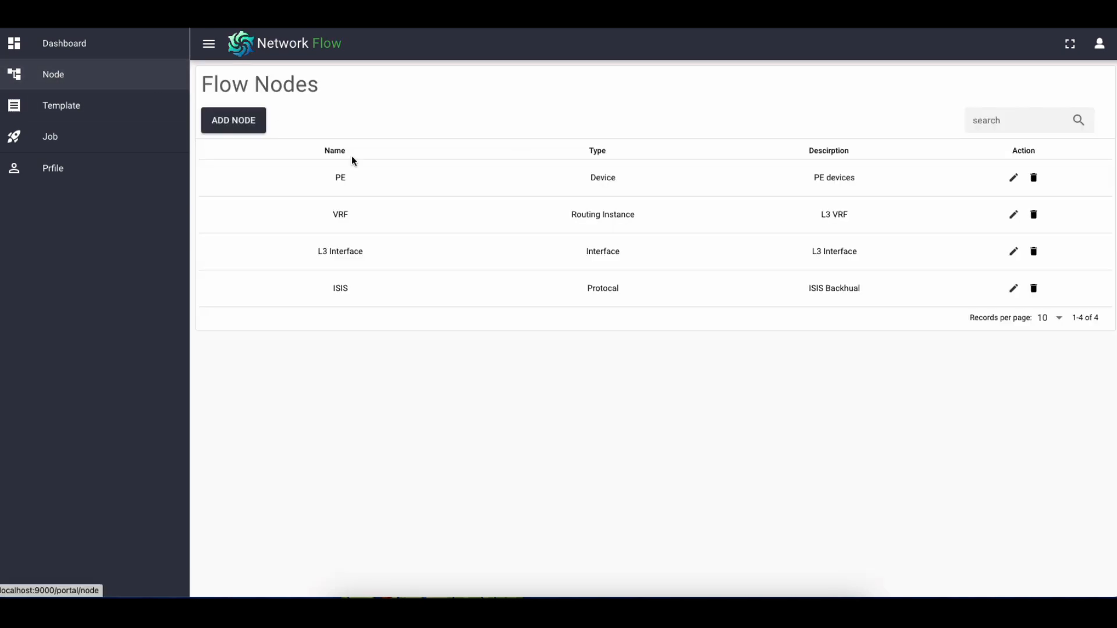
{"action": "left_click", "coordinate": [1014, 251]}
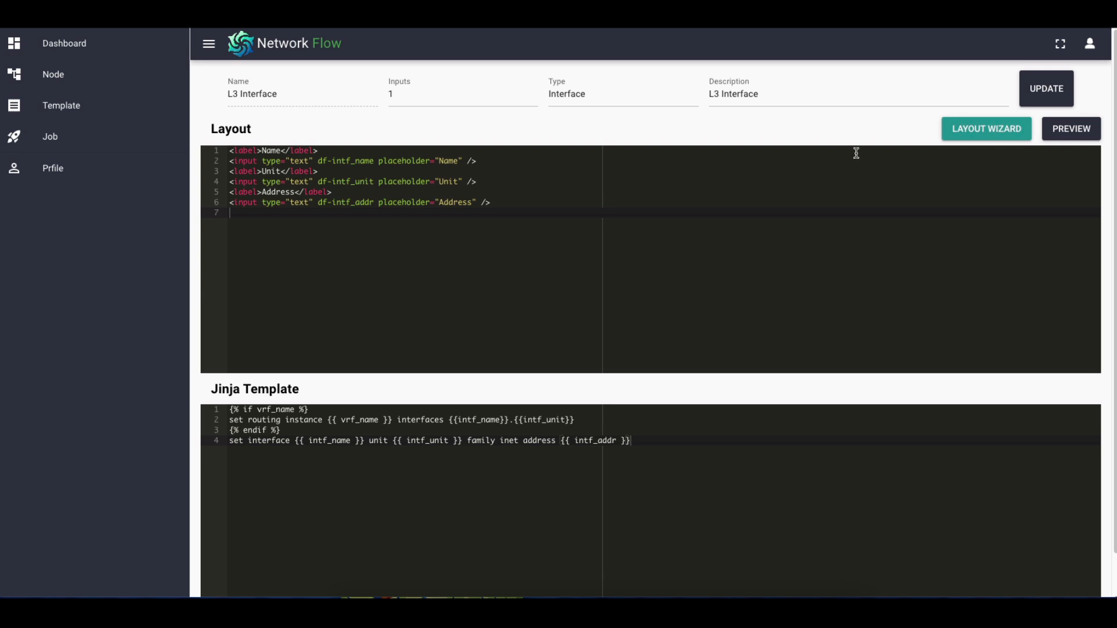
{"action": "left_click", "coordinate": [962, 133]}
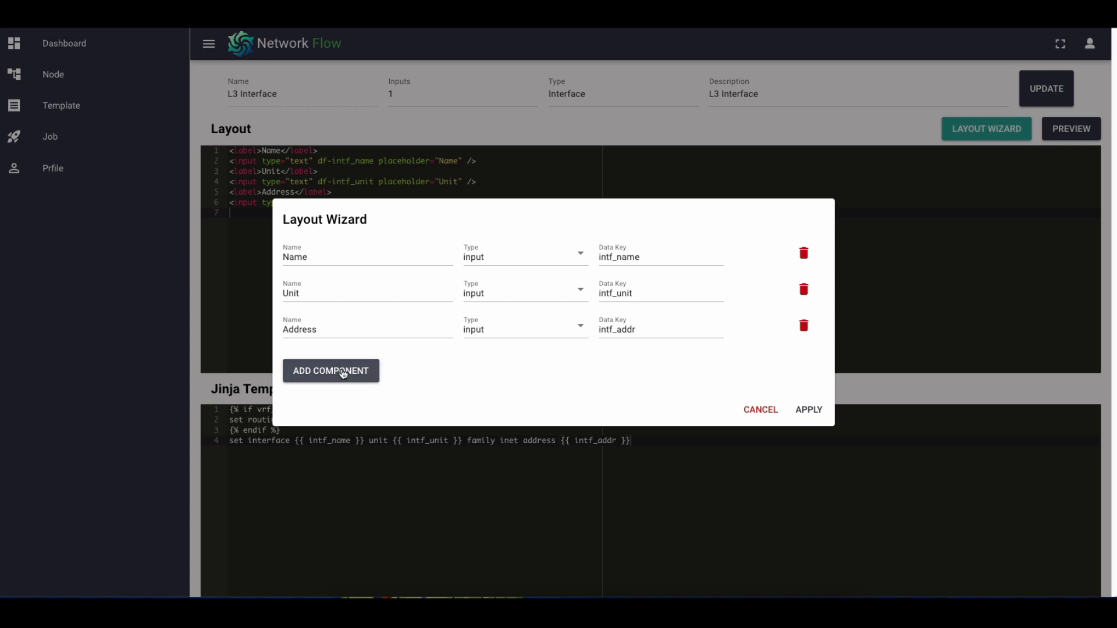
{"action": "left_click", "coordinate": [341, 373]}
Name the new layout component Vlan_ID and keep its type as input
{"action": "left_click", "coordinate": [337, 346]}
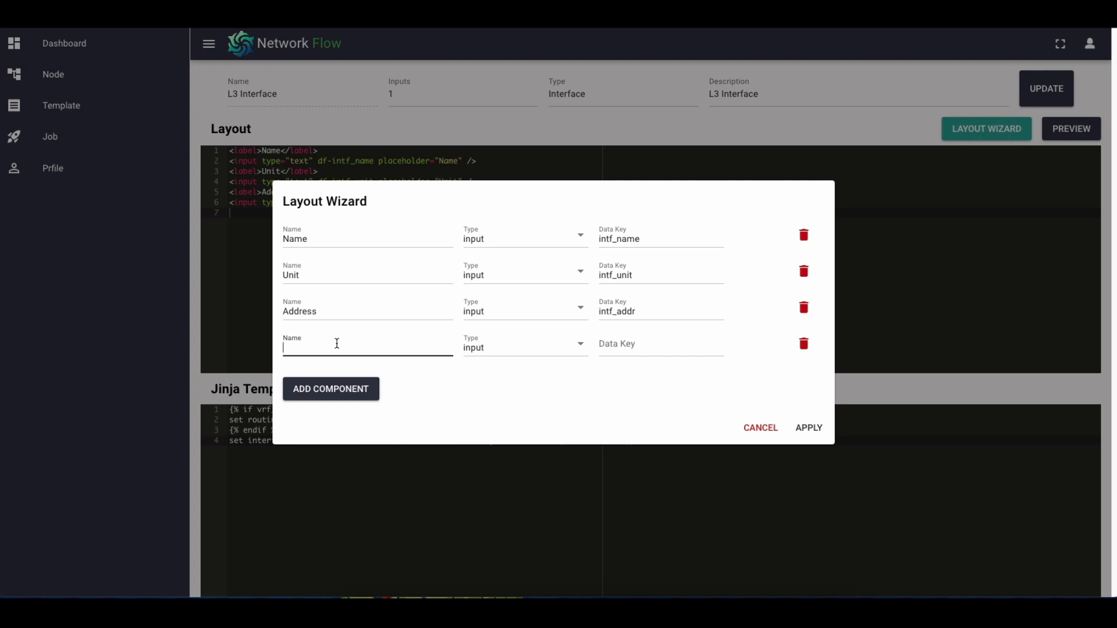
{"action": "type", "text": "Vlan_iD"}
{"action": "left_click", "coordinate": [500, 351]}
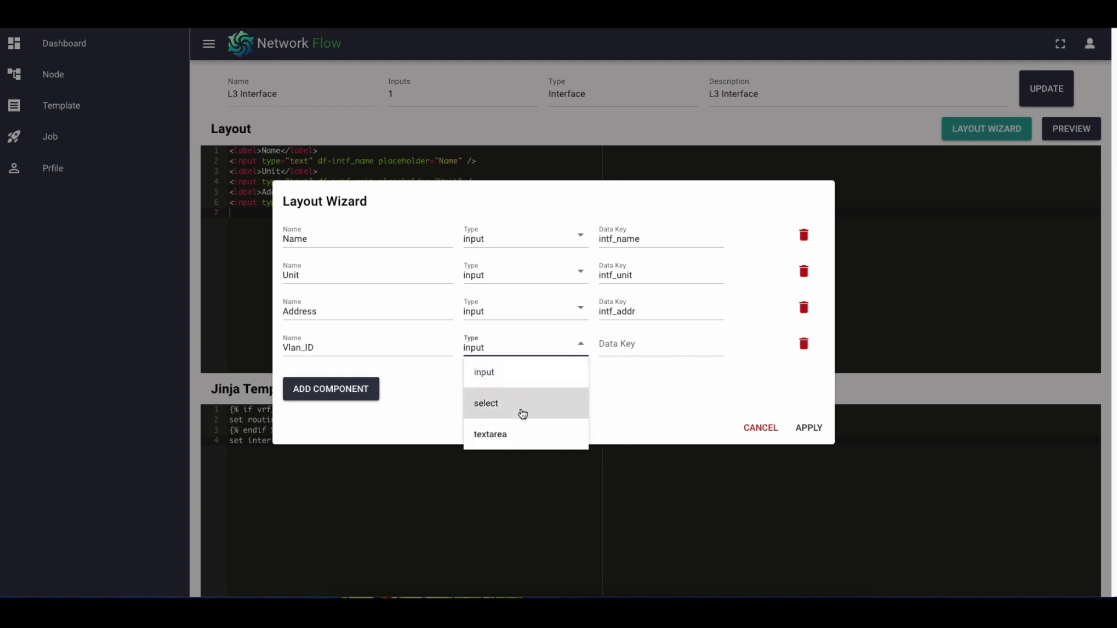
{"action": "left_click", "coordinate": [680, 394]}
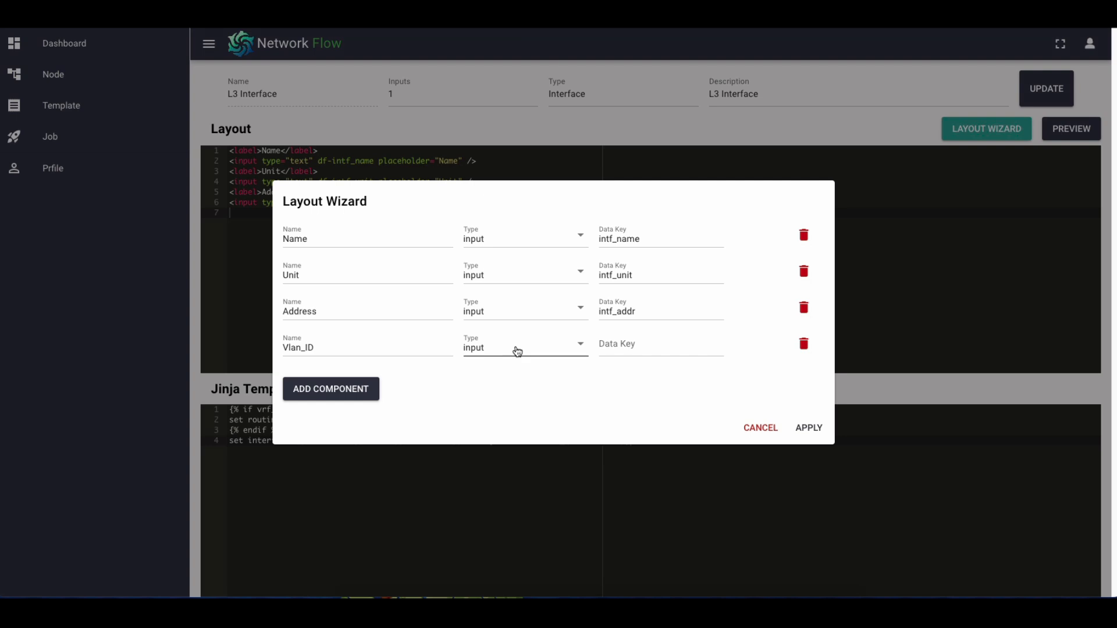
Set the Vlan_ID component's data key to vlan_id and apply the layout
{"action": "left_click", "coordinate": [623, 345]}
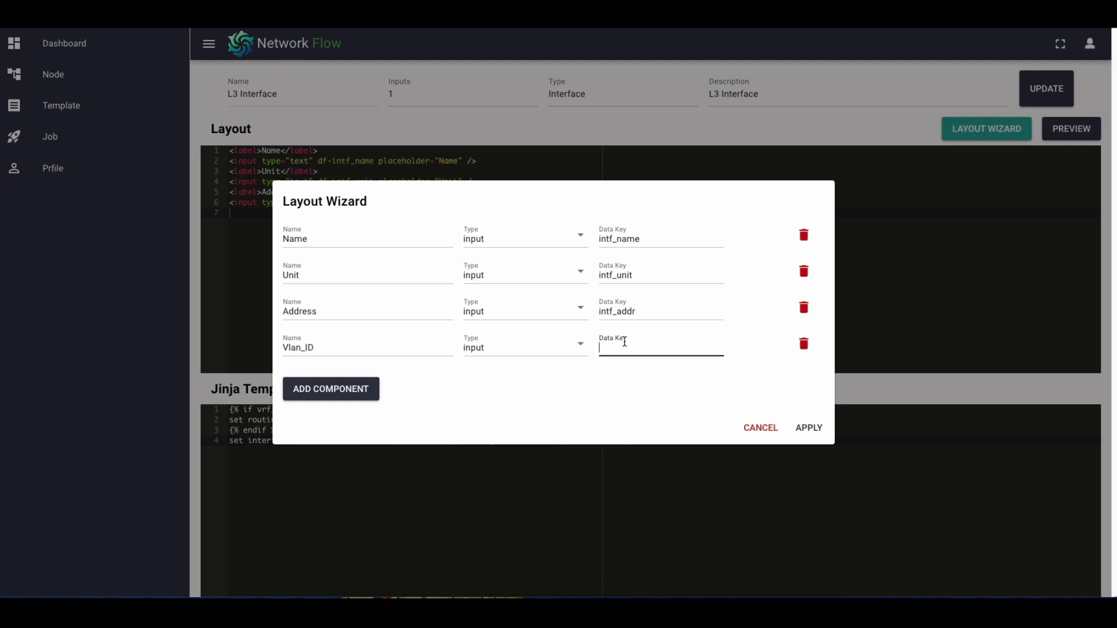
{"action": "type", "text": "vlan_id"}
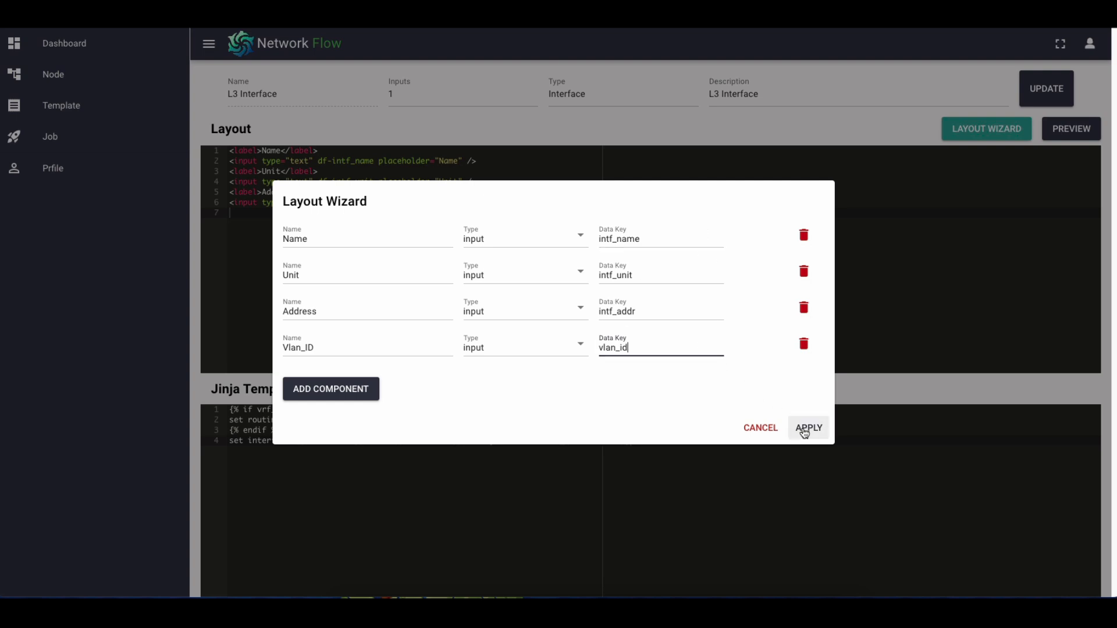
{"action": "left_click", "coordinate": [804, 431]}
Preview the L3 Interface node's layout to check the Vlan_ID field, and close the preview
{"action": "left_click_drag", "start_coordinate": [509, 222], "coordinate": [528, 217]}
{"action": "left_click", "coordinate": [1072, 129]}
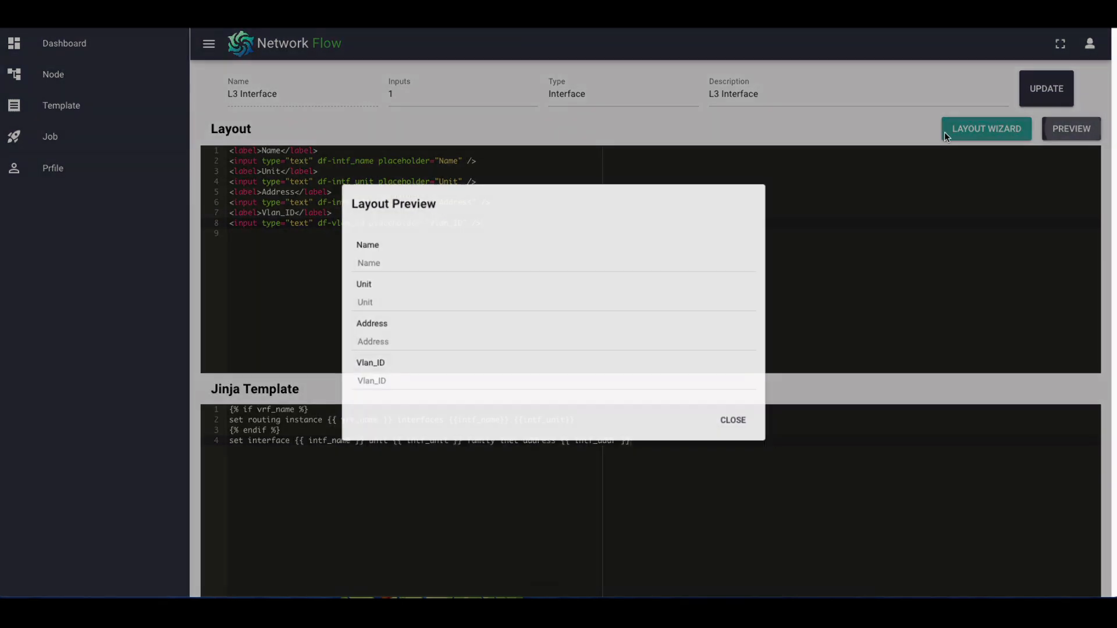
{"action": "left_click", "coordinate": [404, 386]}
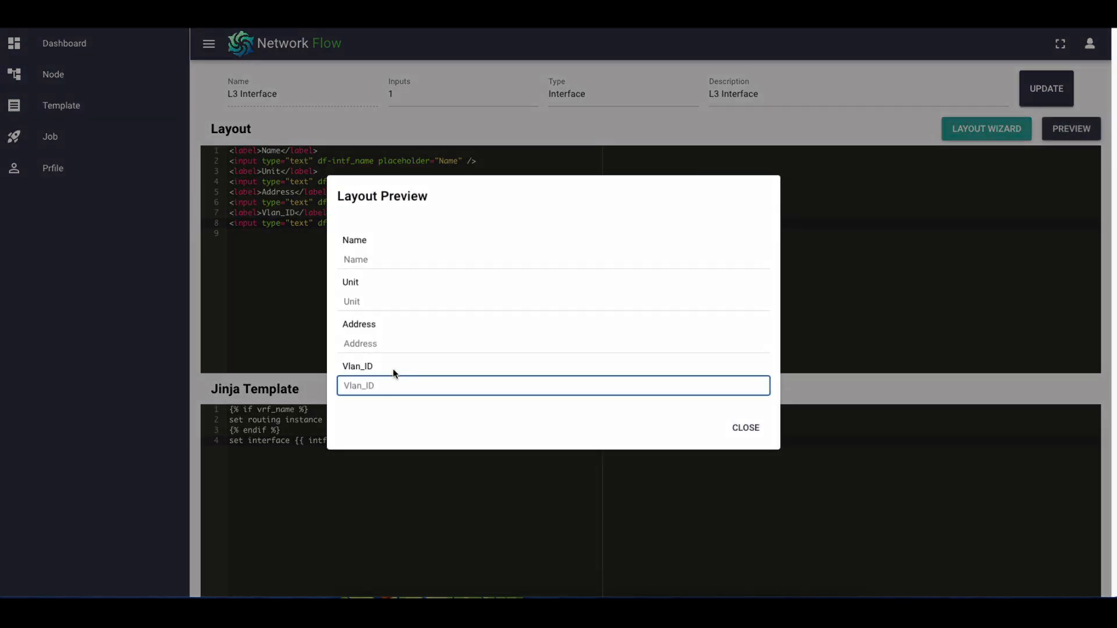
{"action": "left_click", "coordinate": [747, 428]}
{"action": "left_click", "coordinate": [552, 273]}
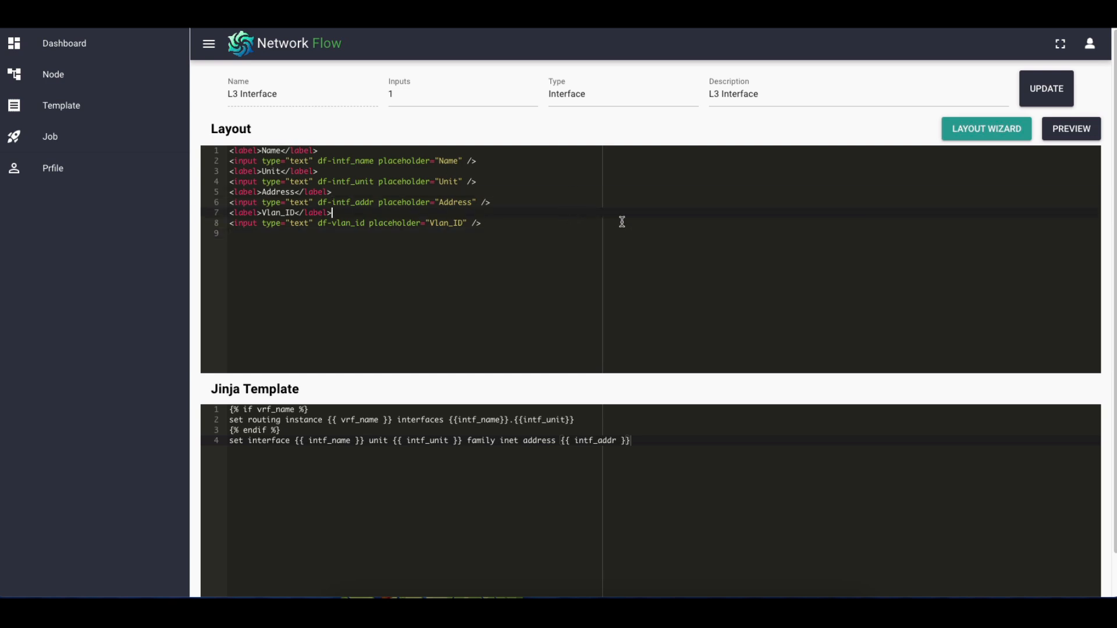
Review the Jinja template and the data keys in the Layout Wizard, leaving the wizard without applying changes
{"action": "scroll", "coordinate": [623, 388], "scroll_direction": "down", "scroll_amount": 1}
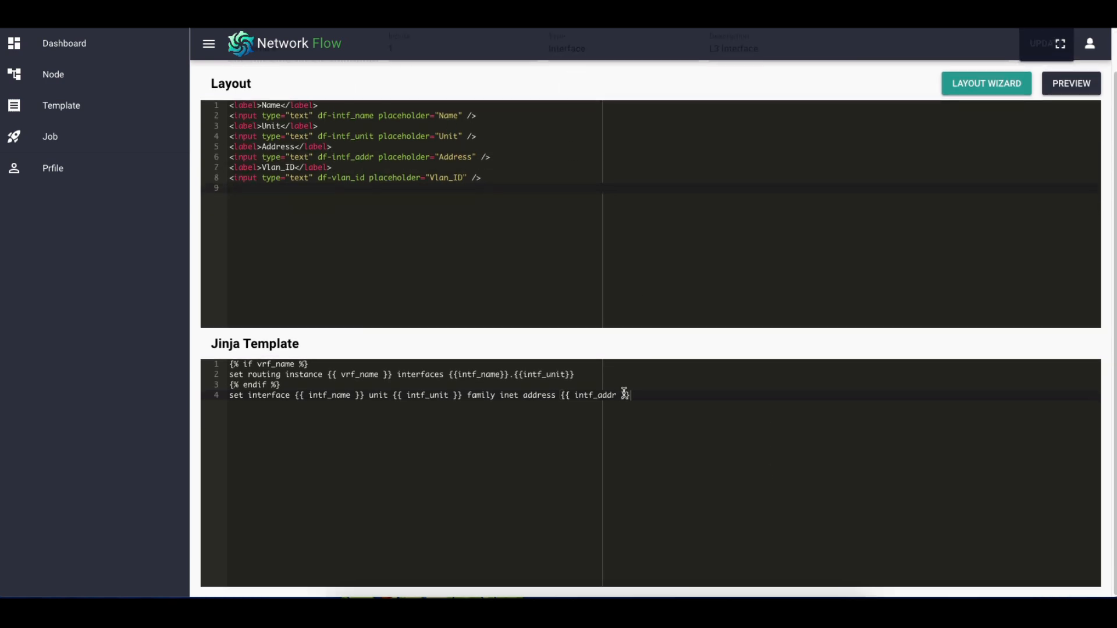
{"action": "left_click", "coordinate": [643, 385]}
{"action": "left_click", "coordinate": [648, 377]}
{"action": "left_click", "coordinate": [527, 156]}
{"action": "left_click", "coordinate": [963, 92]}
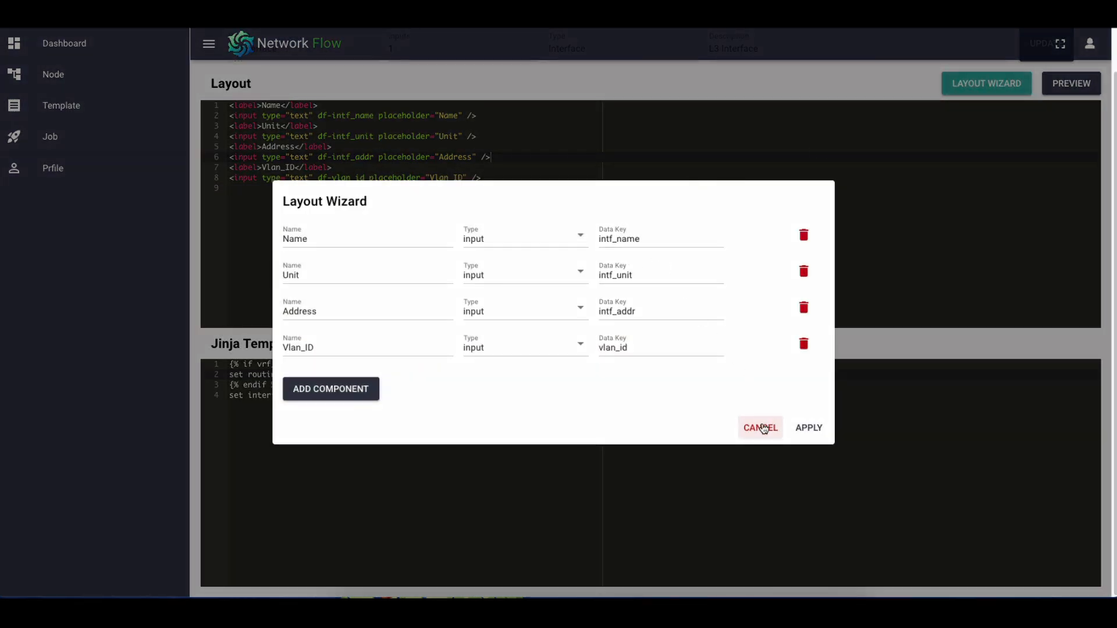
{"action": "left_click", "coordinate": [760, 428]}
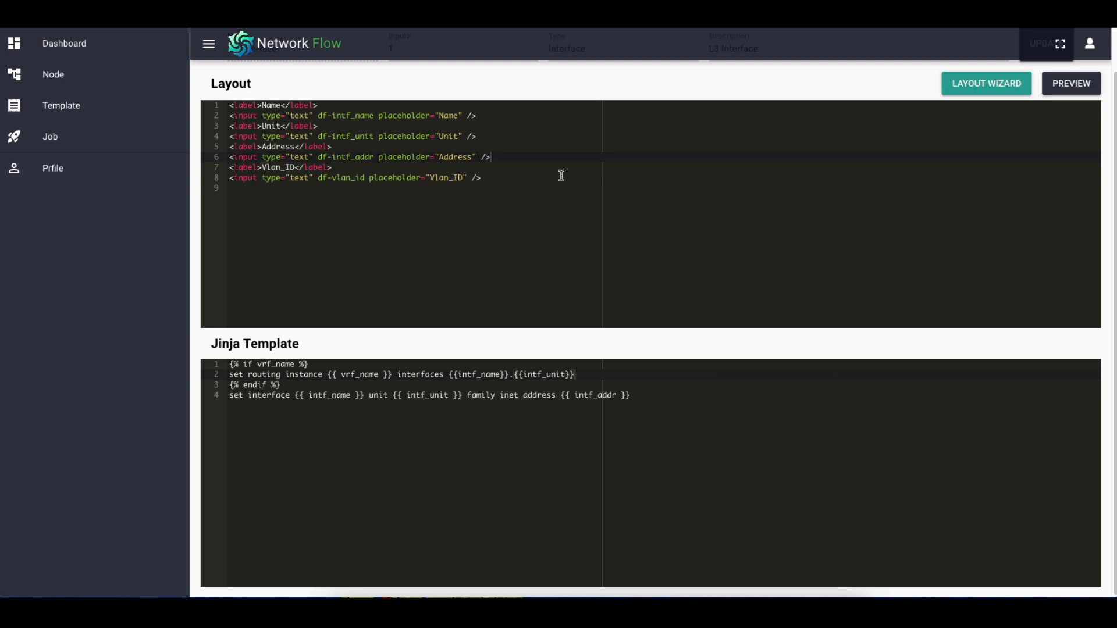
Compare the intf_name and intf_unit data keys in the layout code with their use in the Jinja template
{"action": "left_click_drag", "start_coordinate": [543, 185], "coordinate": [548, 115]}
{"action": "left_click", "coordinate": [542, 152]}
{"action": "left_click_drag", "start_coordinate": [542, 176], "coordinate": [552, 132]}
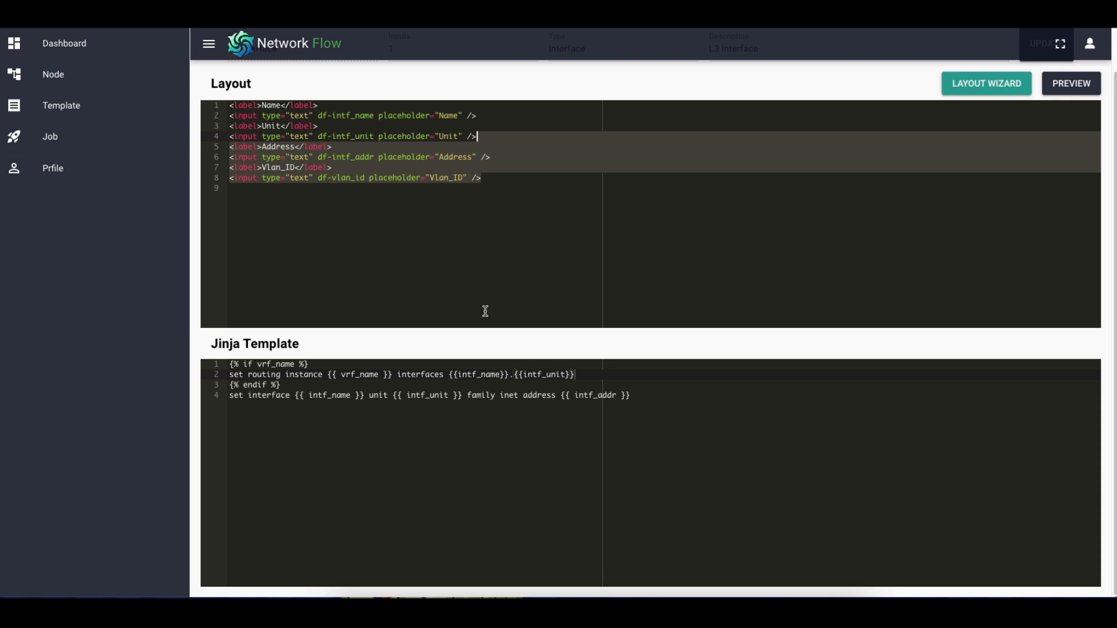
{"action": "left_click", "coordinate": [683, 391]}
{"action": "double_click", "coordinate": [364, 115]}
{"action": "left_click", "coordinate": [555, 178]}
{"action": "left_click", "coordinate": [556, 153]}
{"action": "double_click", "coordinate": [490, 374]}
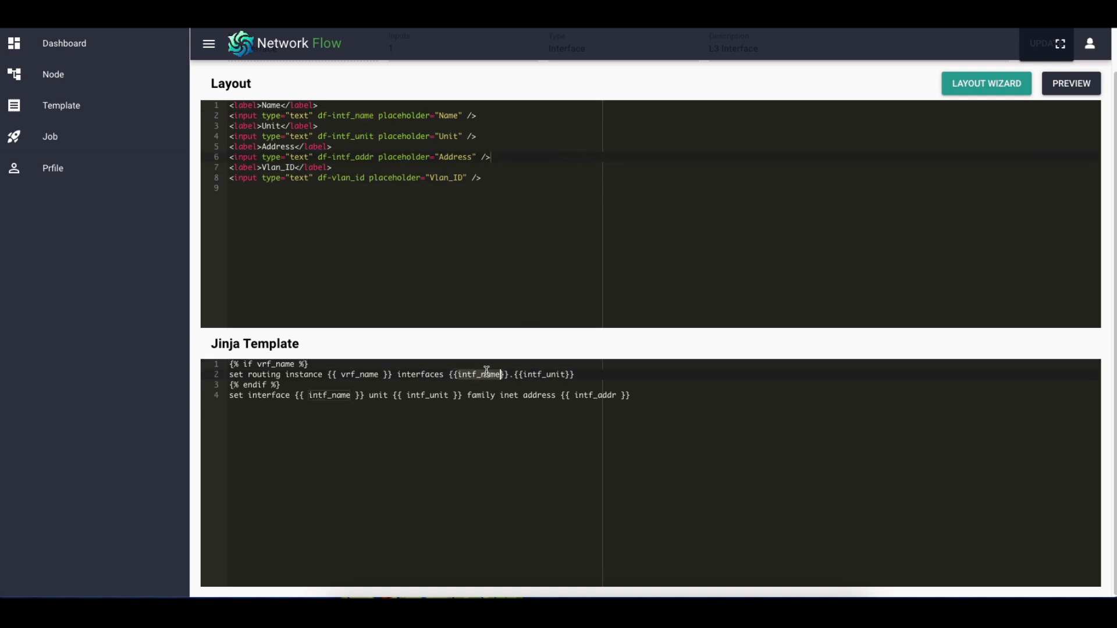
{"action": "left_click", "coordinate": [491, 374]}
{"action": "left_click", "coordinate": [332, 117]}
{"action": "left_click", "coordinate": [544, 375]}
{"action": "double_click", "coordinate": [543, 376]}
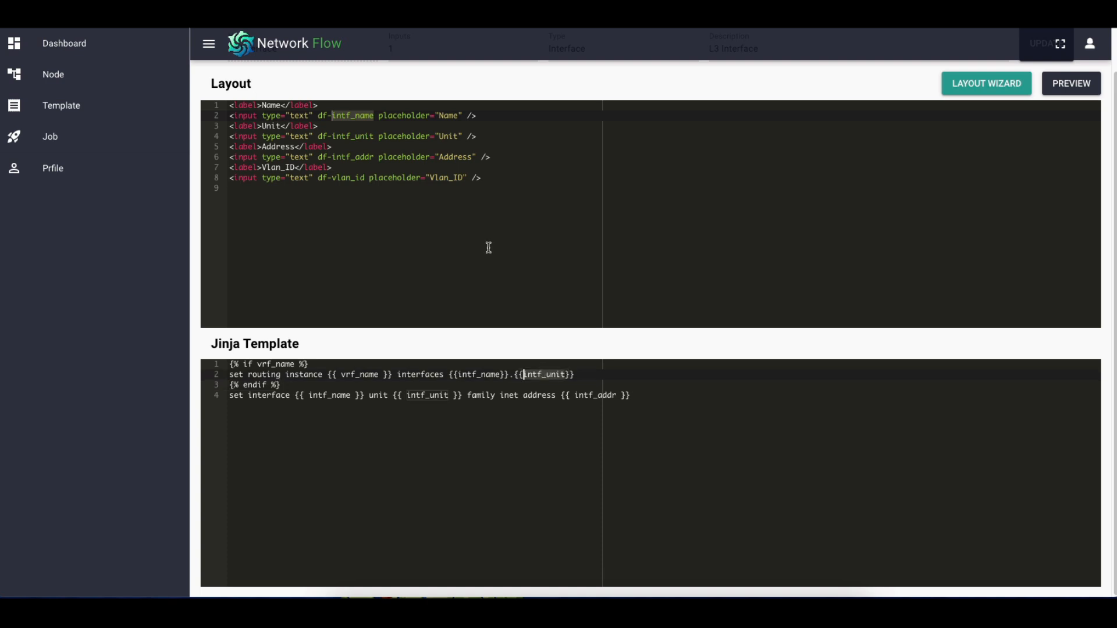
Examine the vrf_name condition and the set interface line in the L3 Interface node's Jinja template
{"action": "left_click", "coordinate": [716, 379]}
{"action": "left_click", "coordinate": [639, 388]}
{"action": "double_click", "coordinate": [290, 363]}
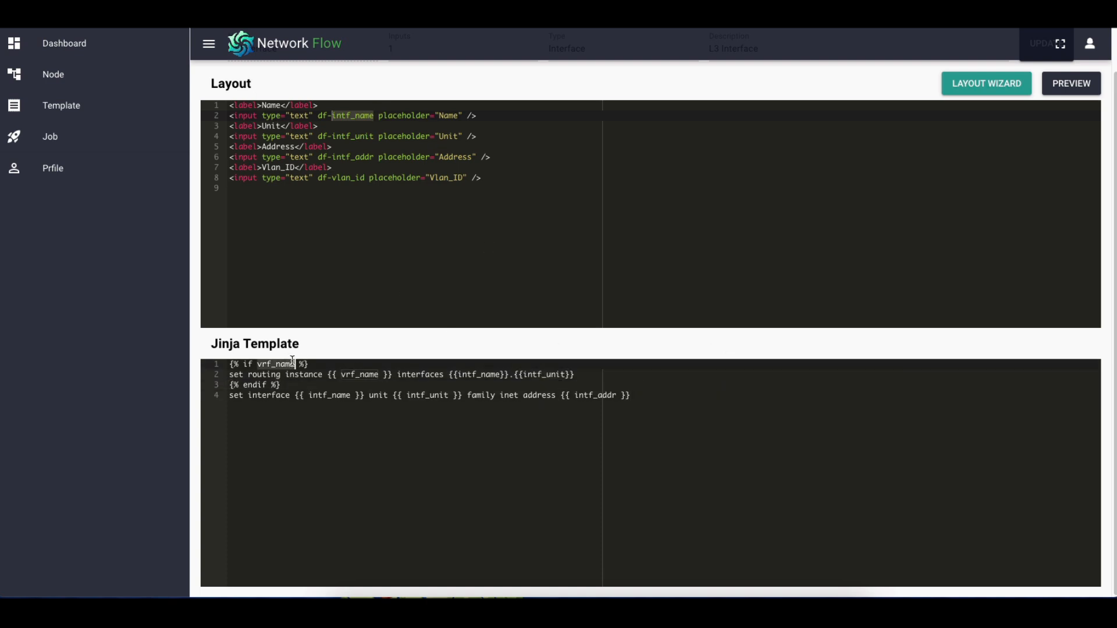
{"action": "left_click", "coordinate": [391, 375]}
{"action": "left_click", "coordinate": [710, 383]}
{"action": "left_click", "coordinate": [684, 395]}
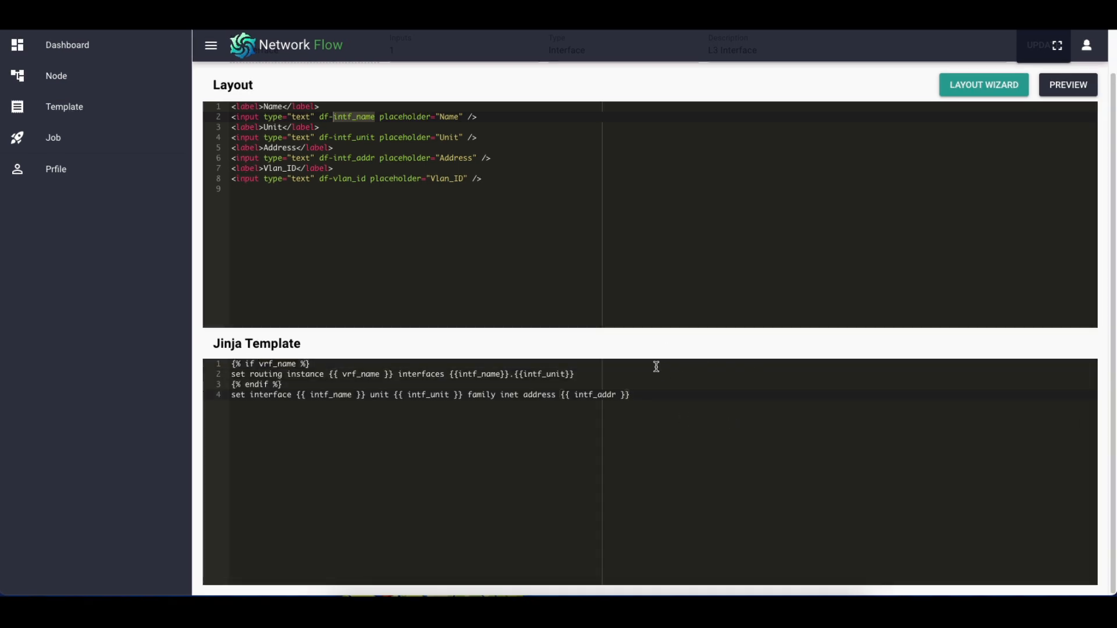
{"action": "scroll", "coordinate": [670, 301], "scroll_direction": "up", "scroll_amount": 1}
{"action": "left_click", "coordinate": [596, 249]}
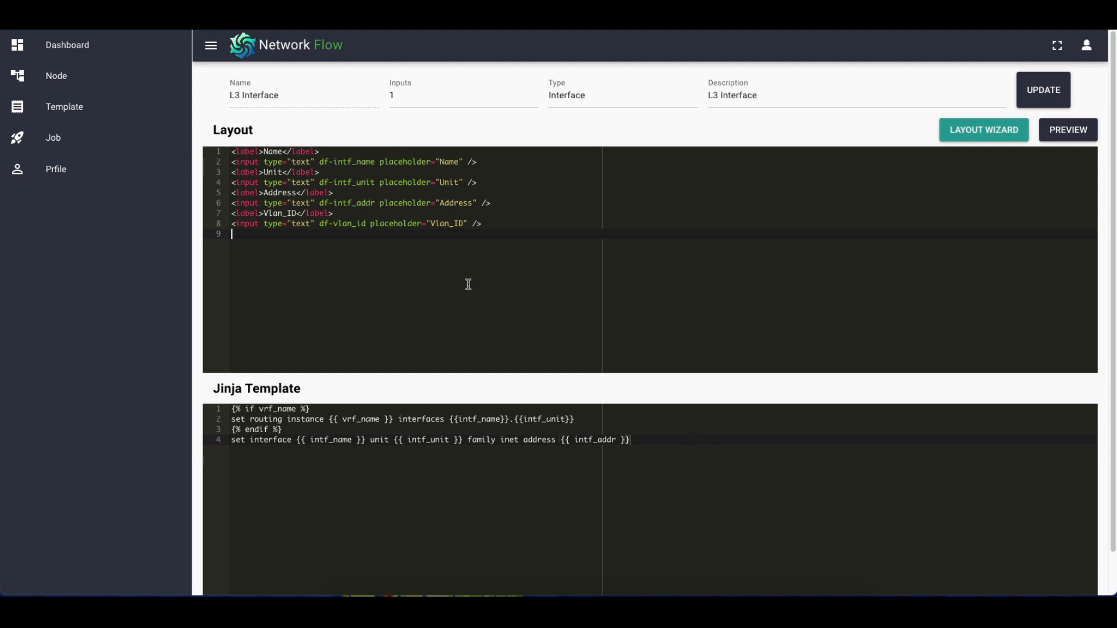
Reopen the Backhual_ISIS flow template for editing and expand the Device group of available nodes
{"action": "left_click", "coordinate": [82, 101]}
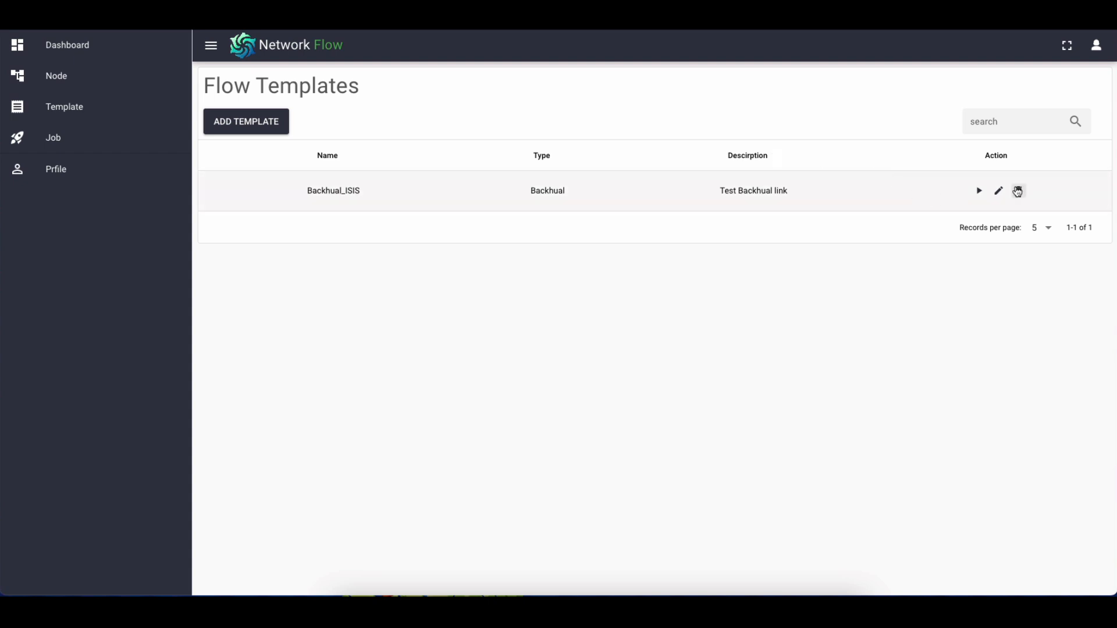
{"action": "left_click", "coordinate": [998, 191]}
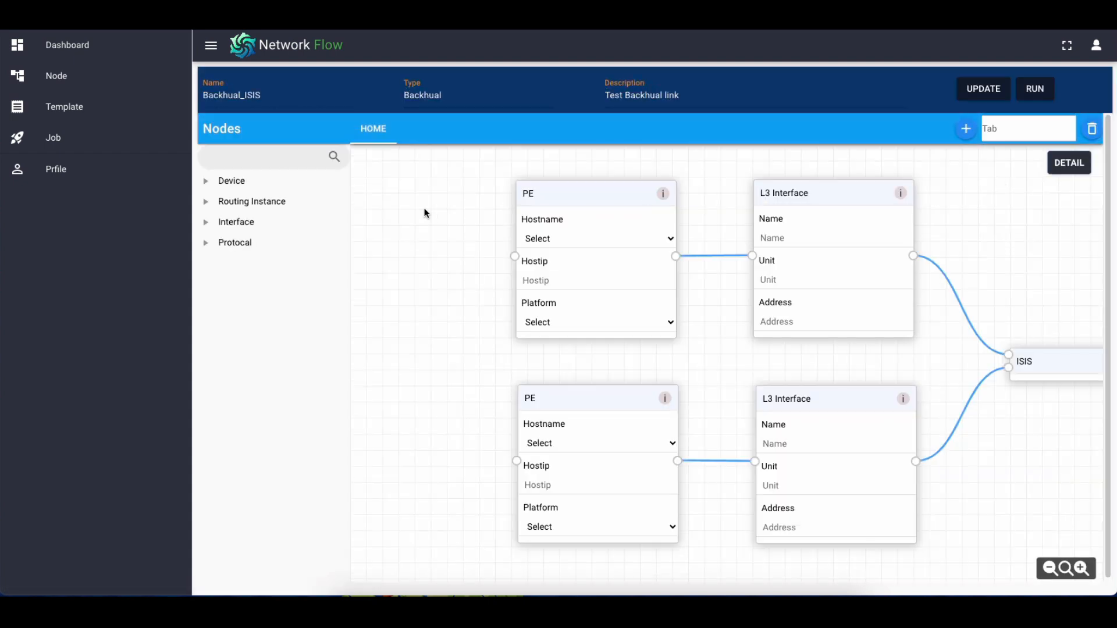
{"action": "left_click_drag", "start_coordinate": [472, 289], "coordinate": [359, 304]}
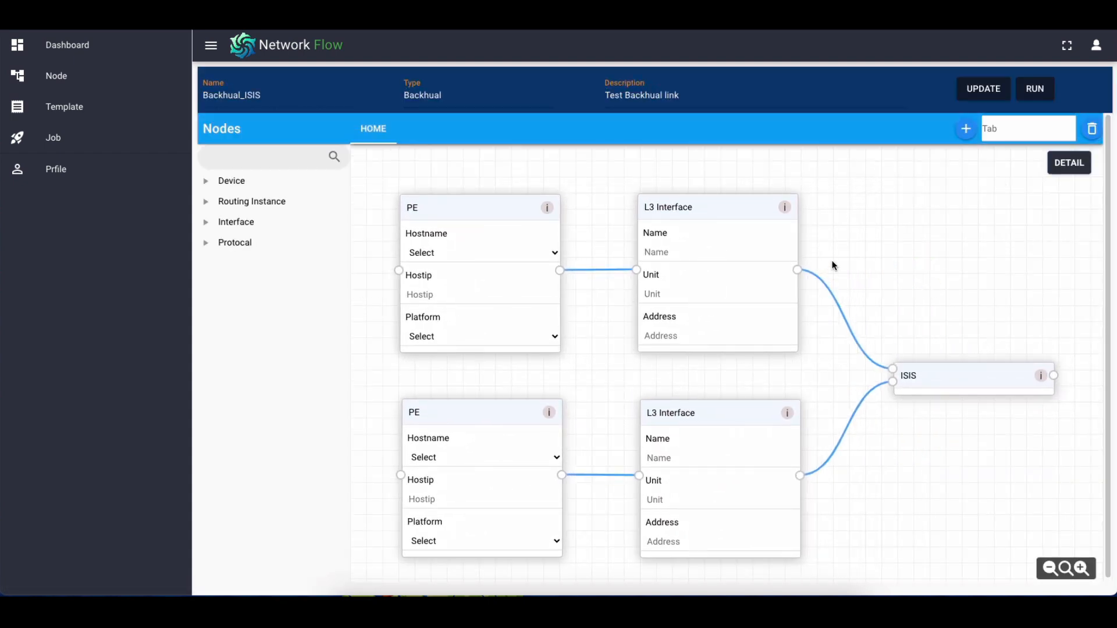
{"action": "left_click", "coordinate": [281, 180]}
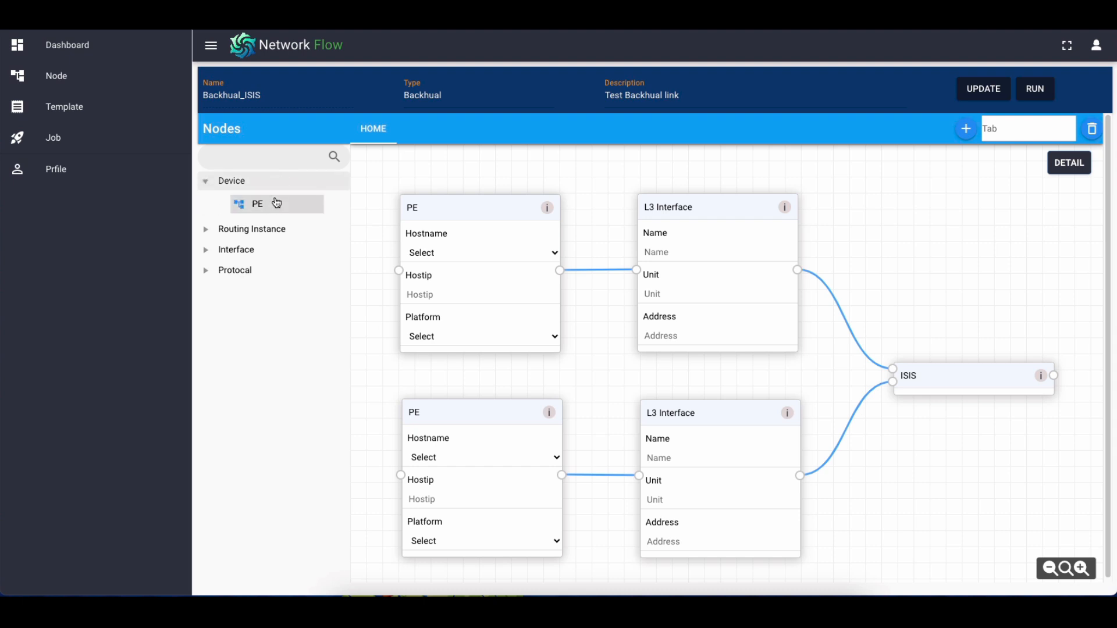
Add another PE node beside the upper L3 Interface on the HOME tab and link that interface's output to it
{"action": "left_click", "coordinate": [266, 231]}
{"action": "left_click", "coordinate": [257, 278]}
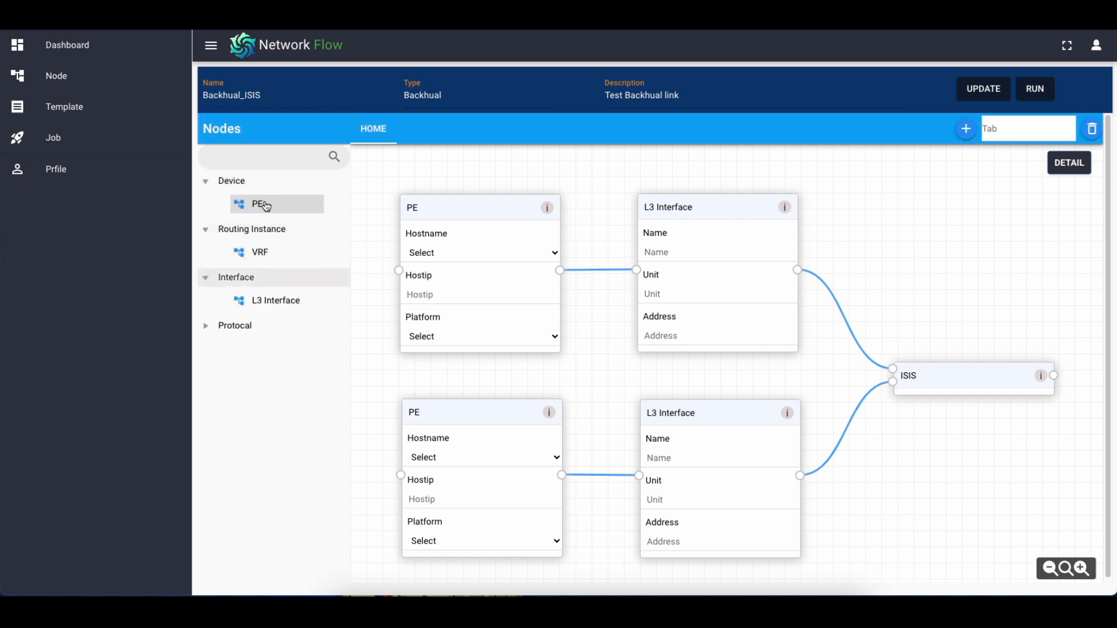
{"action": "left_click_drag", "start_coordinate": [263, 204], "coordinate": [894, 203]}
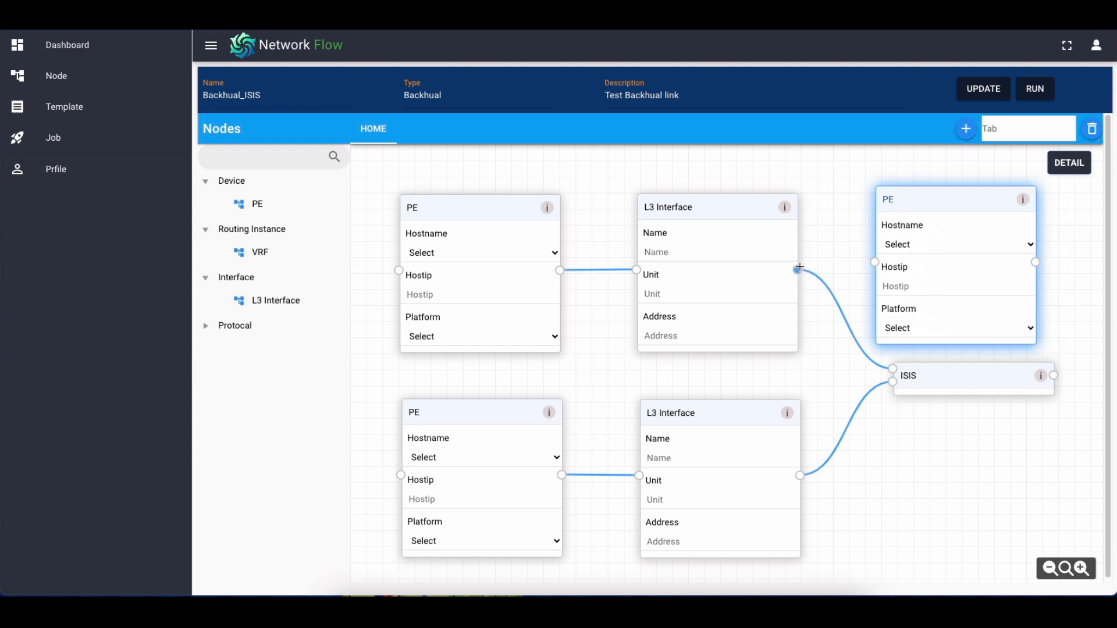
{"action": "mouse_move", "coordinate": [795, 271]}
{"action": "left_mouse_down"}
{"action": "mouse_move", "coordinate": [834, 241]}
{"action": "mouse_move", "coordinate": [874, 262]}
{"action": "left_mouse_up"}
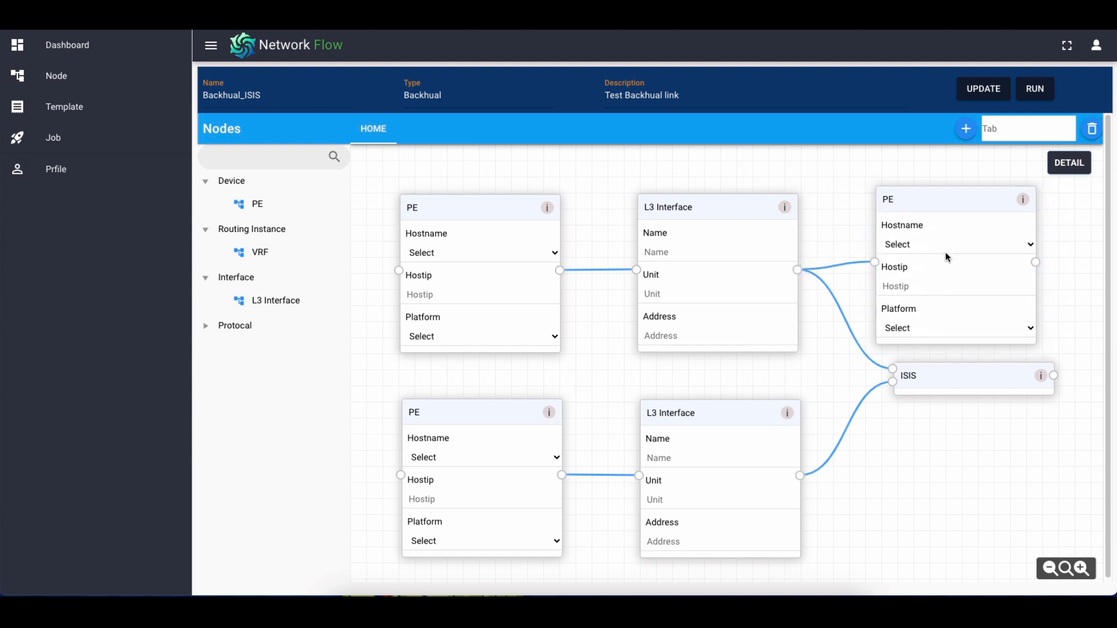
Reposition the added PE node and remove it from the flow together with its link
{"action": "left_click_drag", "start_coordinate": [919, 200], "coordinate": [934, 202]}
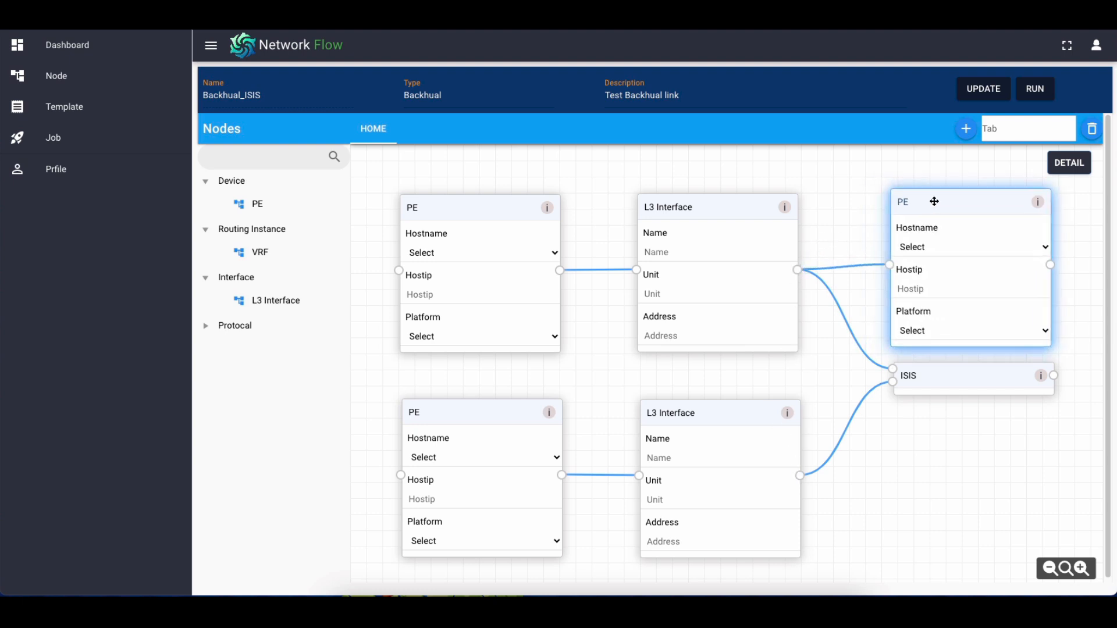
{"action": "left_click_drag", "start_coordinate": [929, 196], "coordinate": [887, 257]}
{"action": "left_click", "coordinate": [1004, 247]}
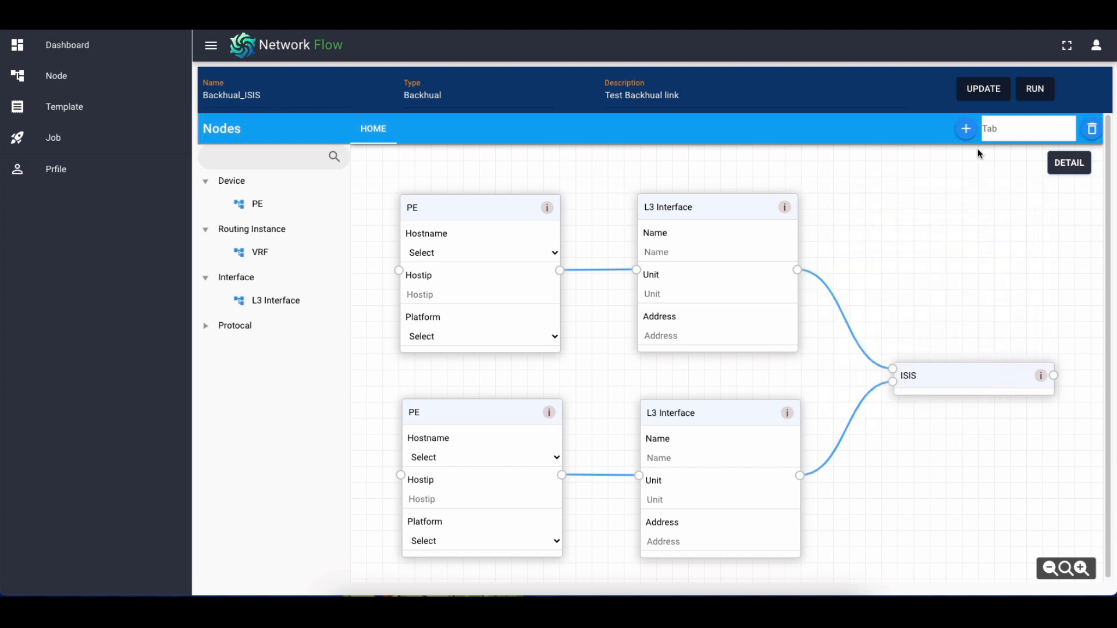
Add a flow tab named DCA to the Backhual_ISIS template
{"action": "left_click", "coordinate": [1013, 129]}
{"action": "left_click", "coordinate": [596, 147]}
{"action": "left_click", "coordinate": [1012, 131]}
{"action": "left_click", "coordinate": [968, 131]}
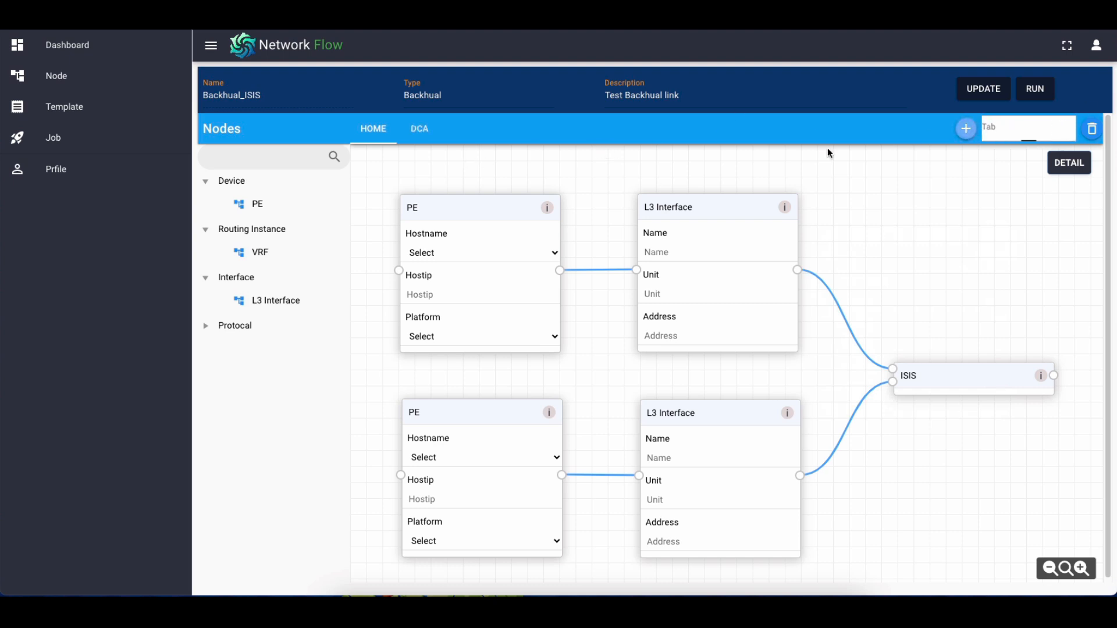
Place a PE node and an L3 Interface node side by side on the DCA tab
{"action": "left_click", "coordinate": [428, 132]}
{"action": "left_click_drag", "start_coordinate": [310, 205], "coordinate": [439, 213]}
{"action": "mouse_move", "coordinate": [274, 259]}
{"action": "left_mouse_down"}
{"action": "mouse_move", "coordinate": [316, 255]}
{"action": "mouse_move", "coordinate": [265, 248]}
{"action": "left_mouse_up"}
{"action": "left_click_drag", "start_coordinate": [274, 300], "coordinate": [666, 206]}
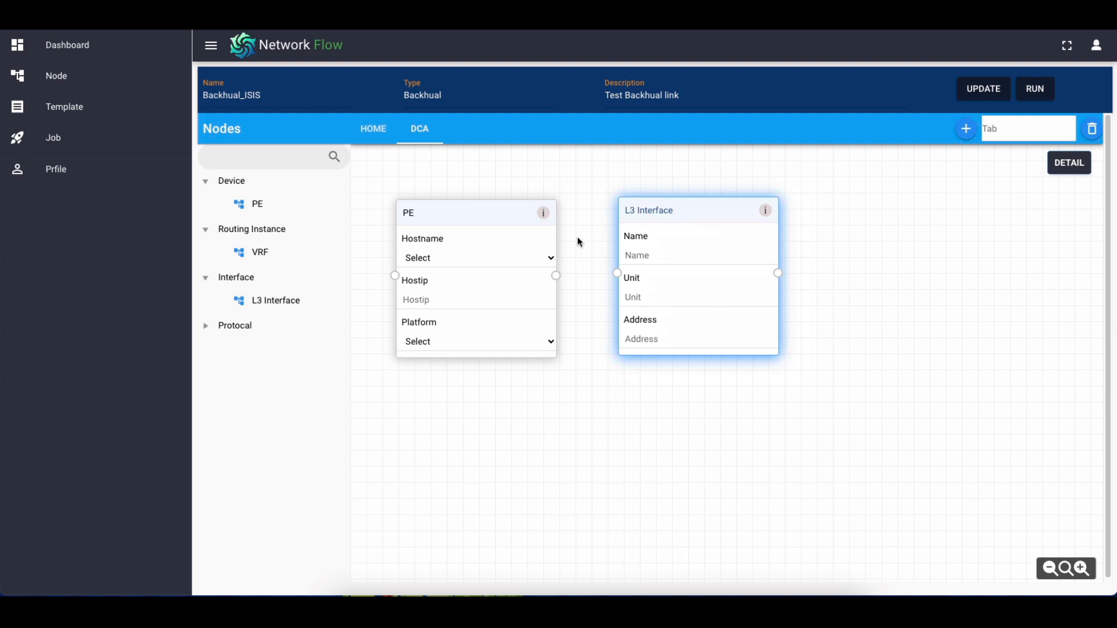
Compare the flow on the HOME tab with the nodes on the DCA tab
{"action": "left_click", "coordinate": [388, 138]}
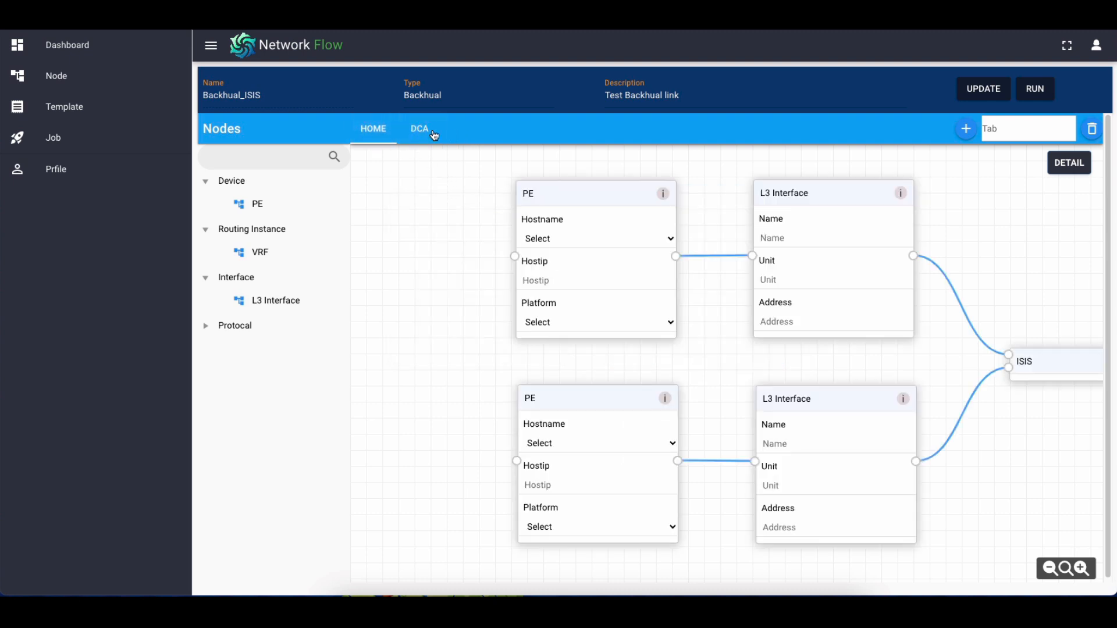
{"action": "left_click", "coordinate": [424, 136]}
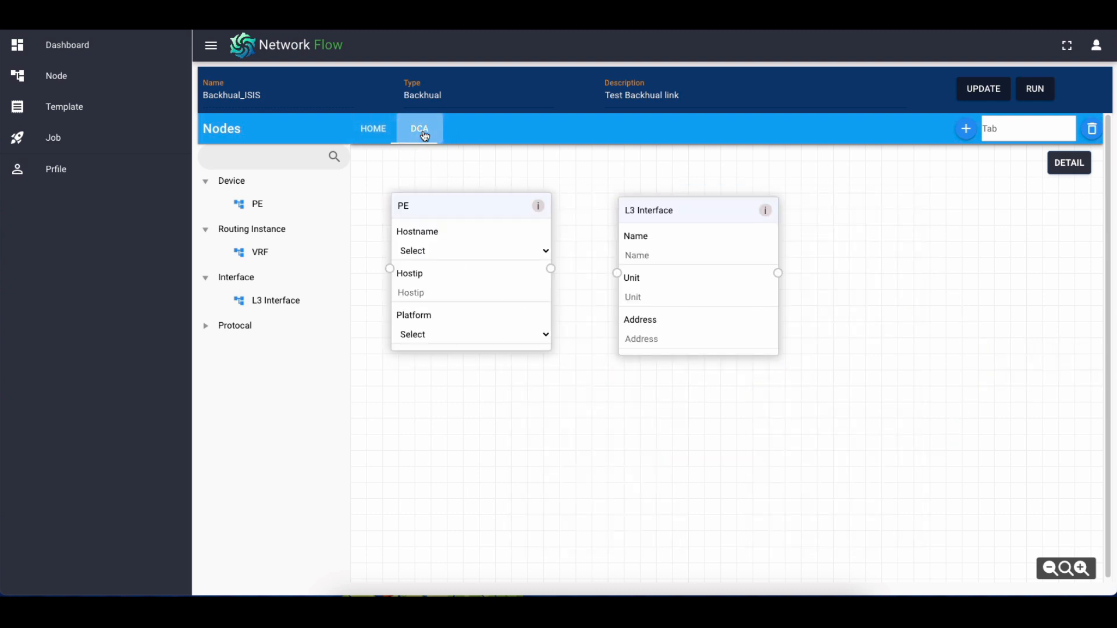
{"action": "left_click", "coordinate": [386, 138]}
{"action": "left_click", "coordinate": [417, 133]}
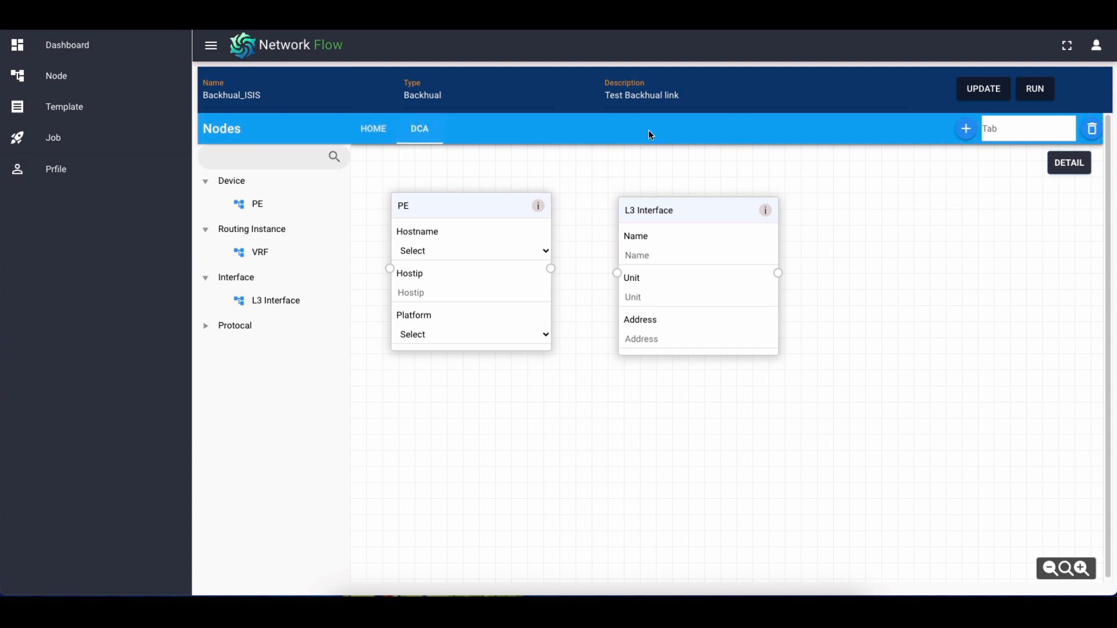
{"action": "left_click", "coordinate": [377, 132]}
{"action": "left_click", "coordinate": [421, 134]}
Open the Backhual_ISIS template's run form from the template list and view the upper PE node's hostname choices
{"action": "left_click", "coordinate": [76, 138]}
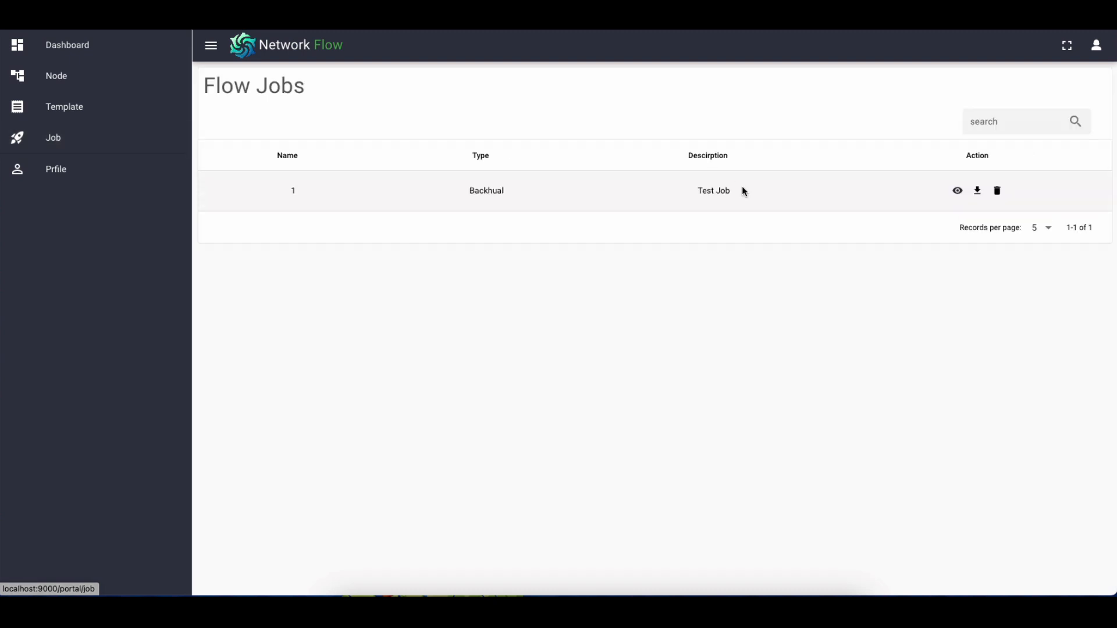
{"action": "left_click", "coordinate": [145, 108]}
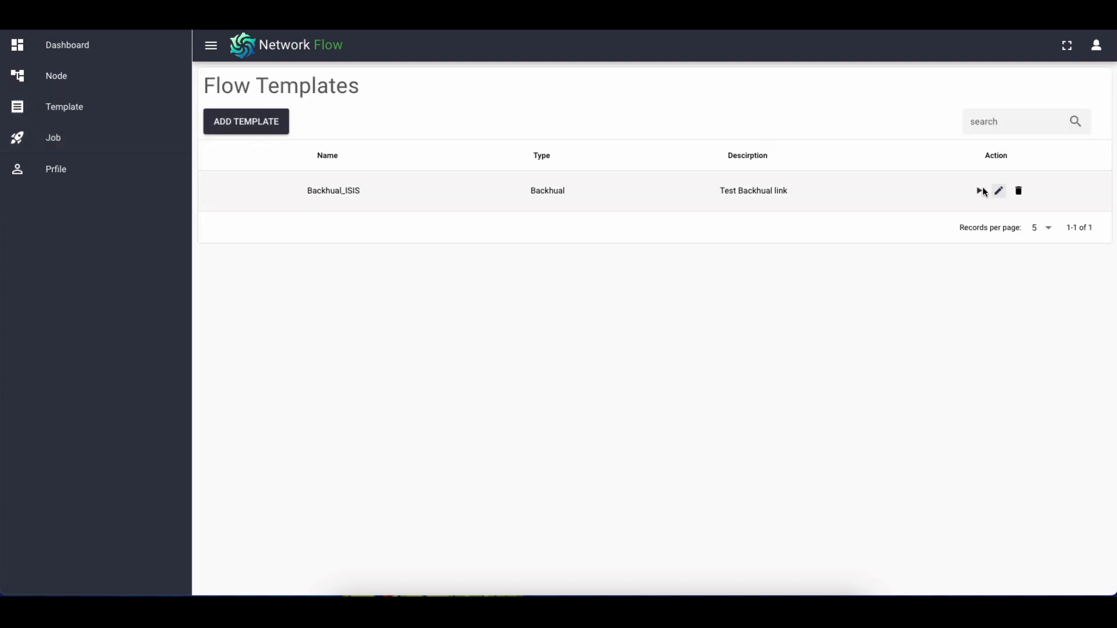
{"action": "left_click", "coordinate": [981, 192]}
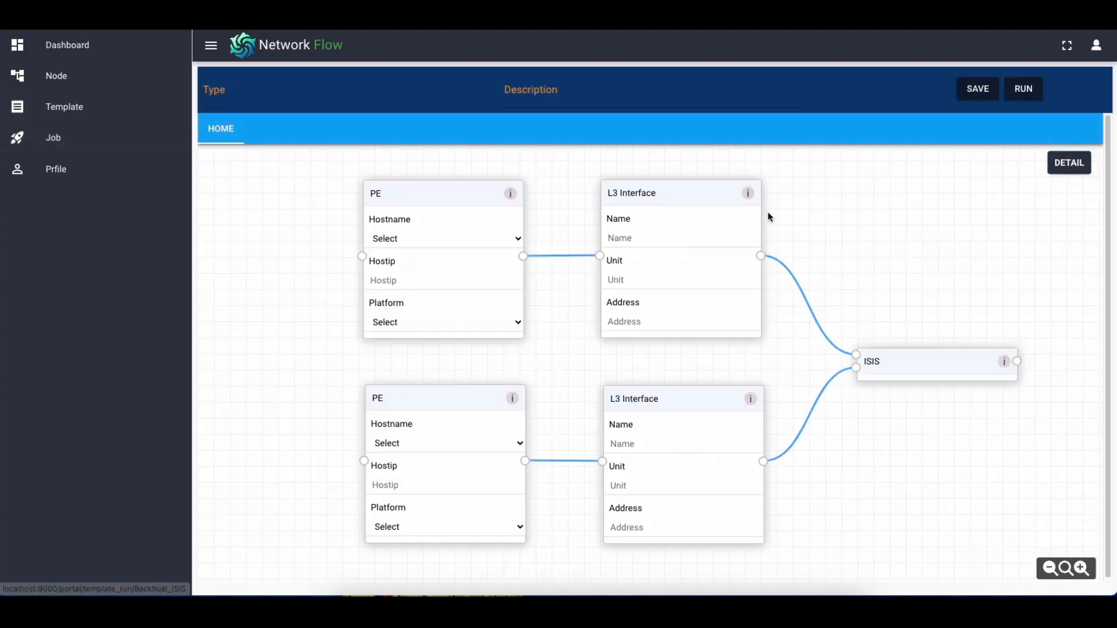
{"action": "left_click", "coordinate": [409, 239]}
{"action": "left_click", "coordinate": [289, 260]}
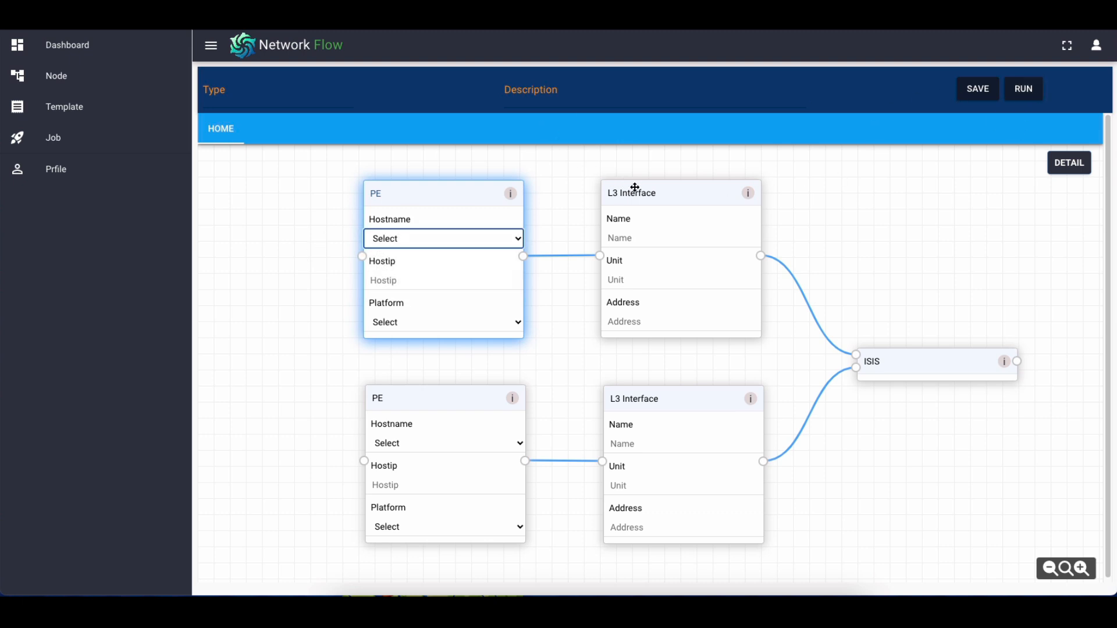
{"action": "left_click", "coordinate": [863, 214]}
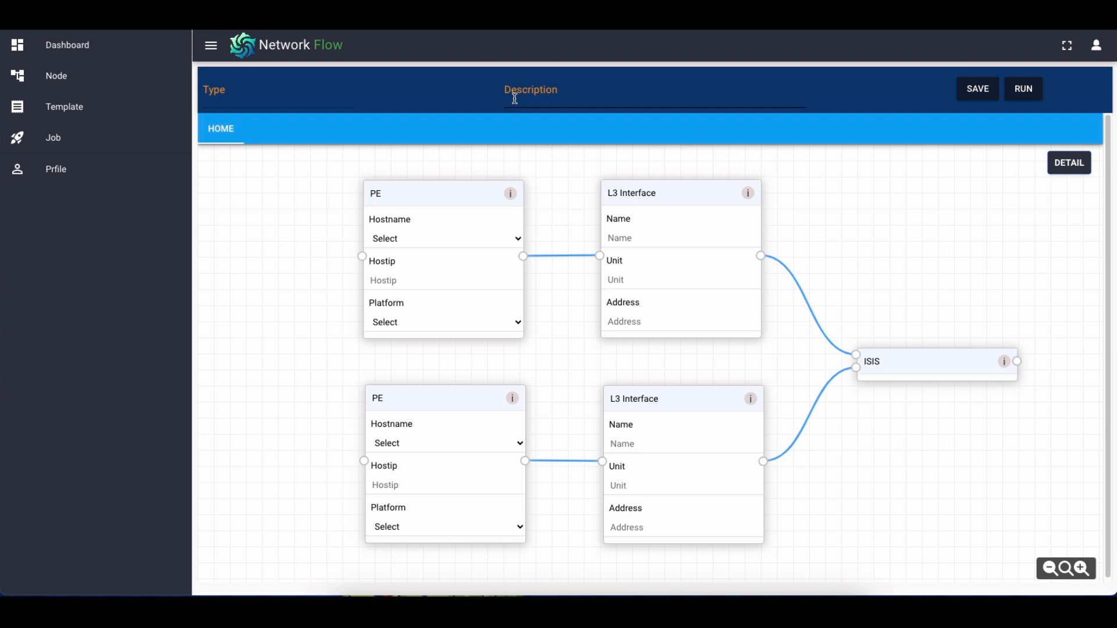
Open the L3 Interface node for editing, review its layout and Jinja template code, and return to the flow templates
{"action": "left_click", "coordinate": [110, 91]}
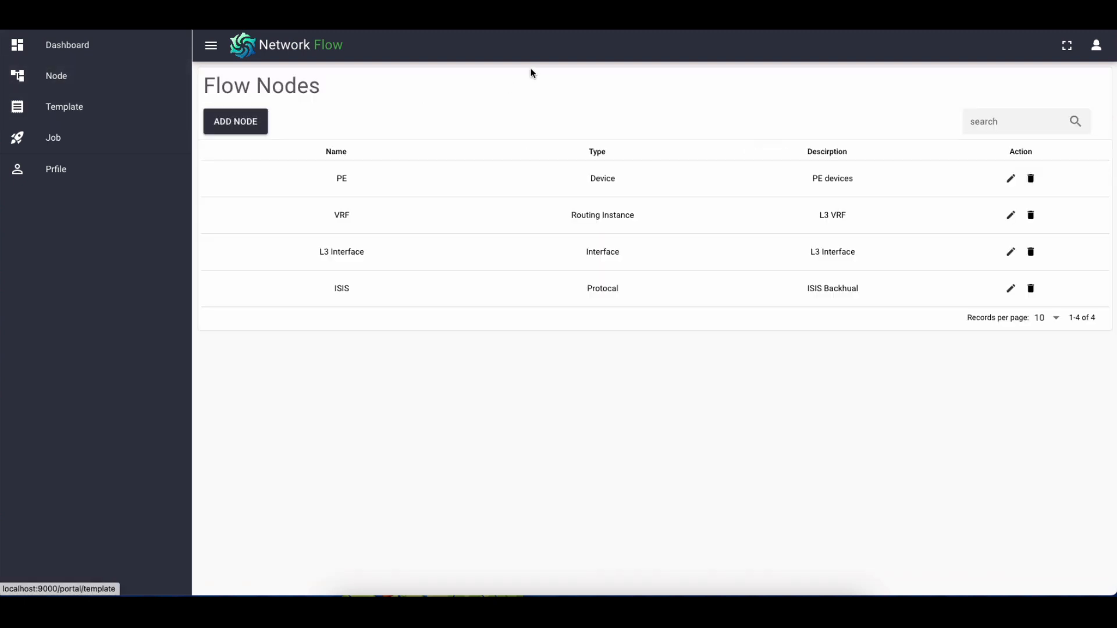
{"action": "left_click", "coordinate": [1011, 251]}
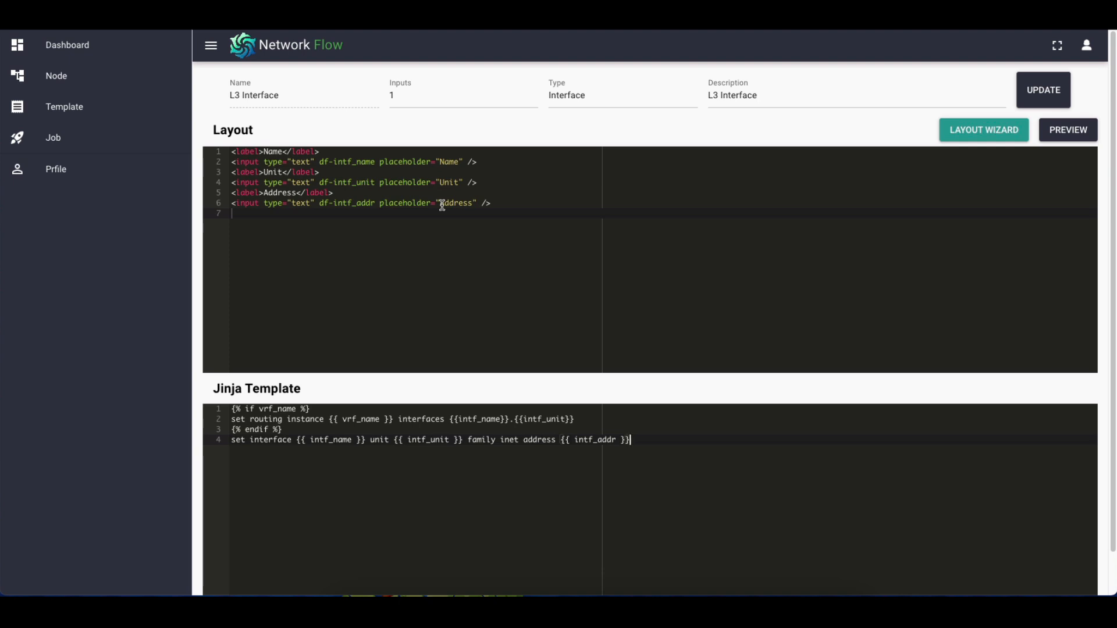
{"action": "left_click", "coordinate": [88, 113]}
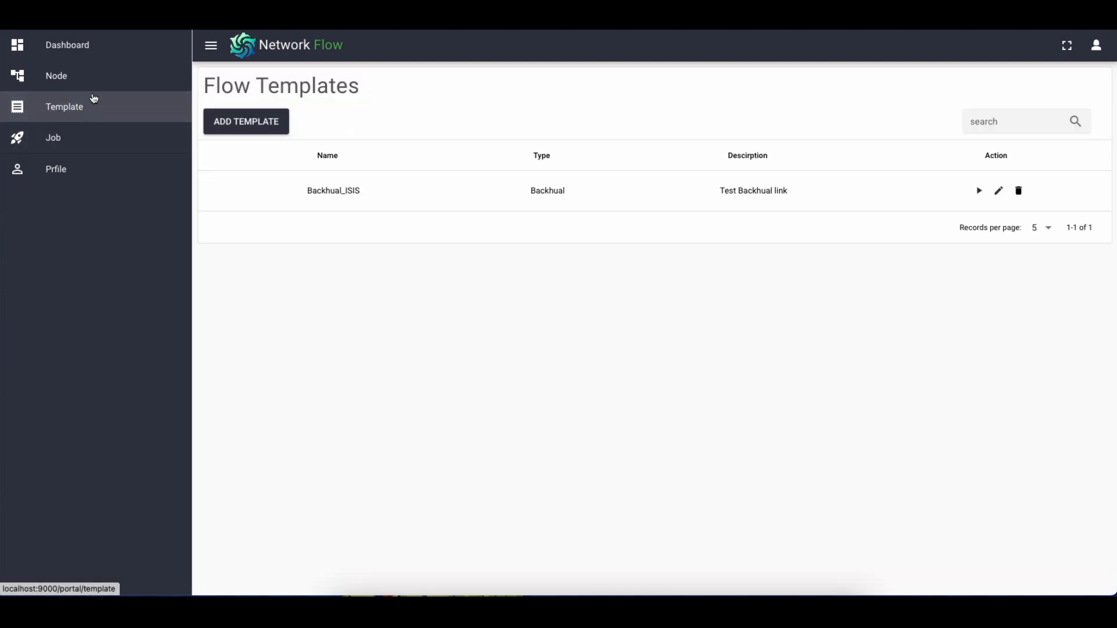
Revisit the L3 Interface node's editor to examine its fields and template, and return to the Dashboard
{"action": "left_click", "coordinate": [98, 89]}
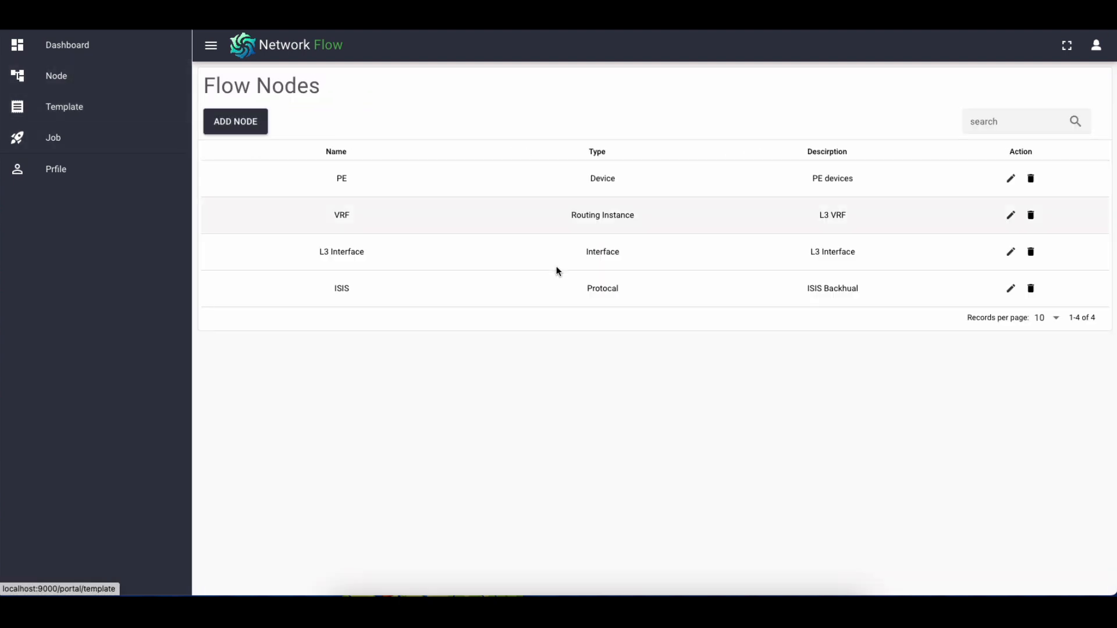
{"action": "left_click", "coordinate": [1010, 251]}
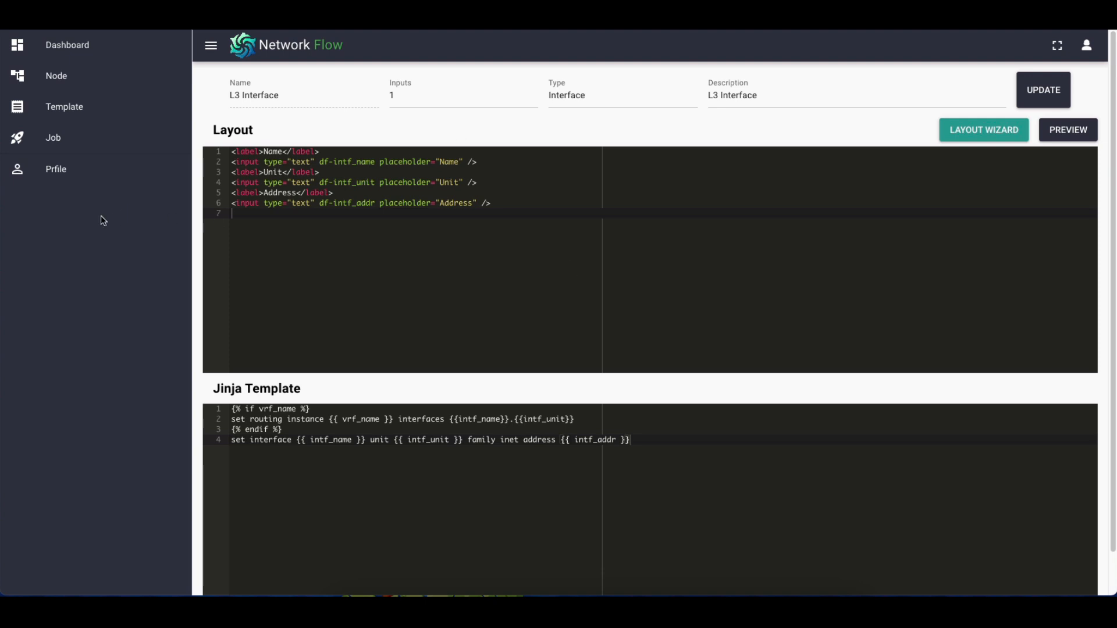
{"action": "left_click", "coordinate": [78, 51]}
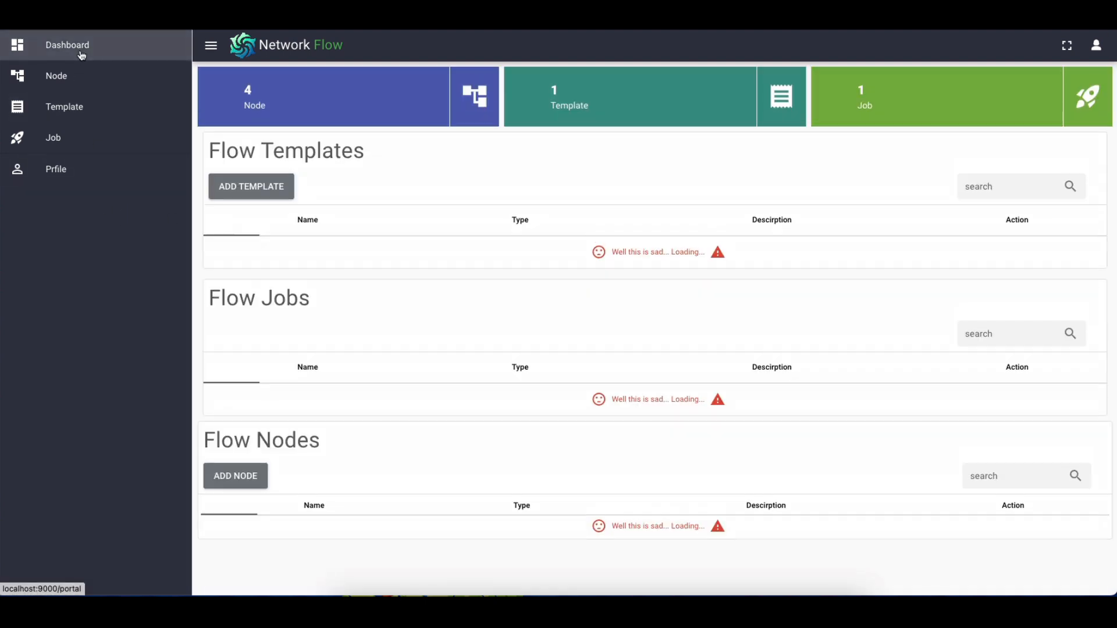